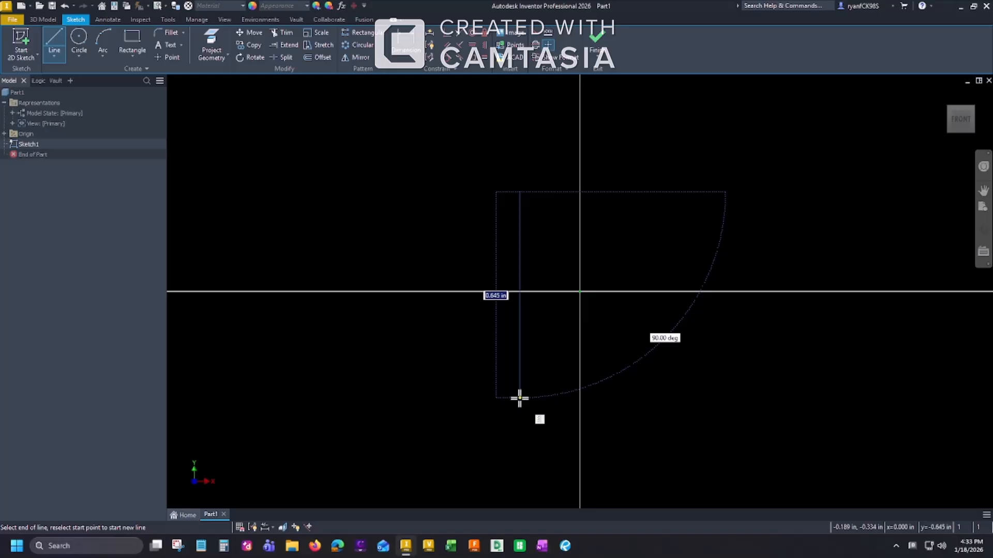
Draw a closed L-shaped outline with its lower-left corner at the origin, about 0.94 in wide and 0.67 in tall
{"action": "key", "text": "Escape"}
{"action": "middle_click_drag", "start_coordinate": [621, 197], "coordinate": [489, 321]}
{"action": "left_click", "coordinate": [57, 43]}
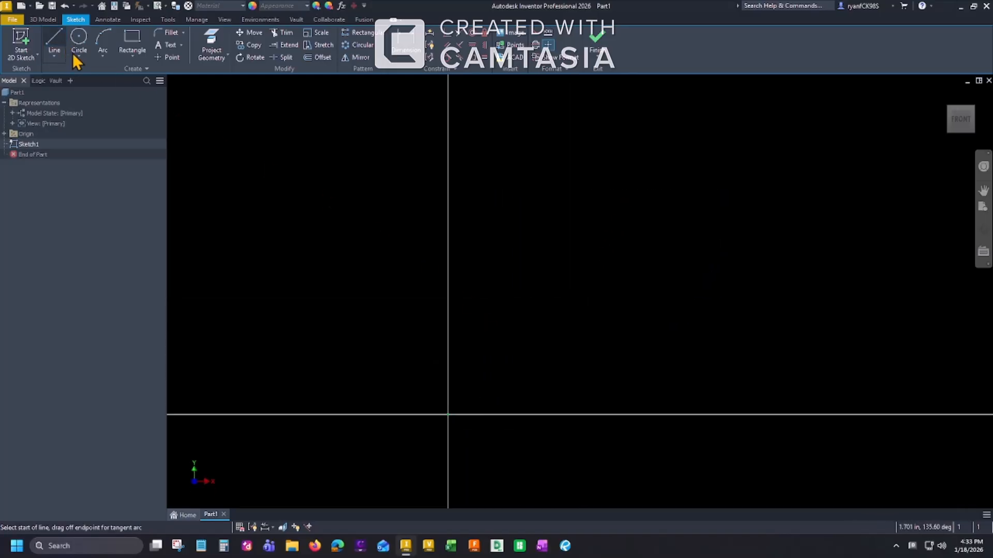
{"action": "left_click", "coordinate": [449, 203]}
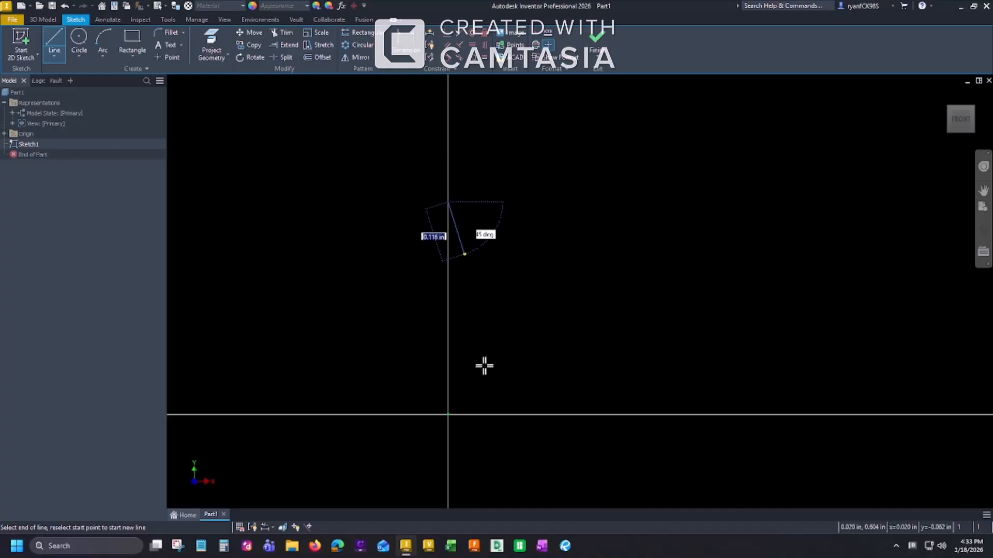
{"action": "left_click", "coordinate": [448, 414]}
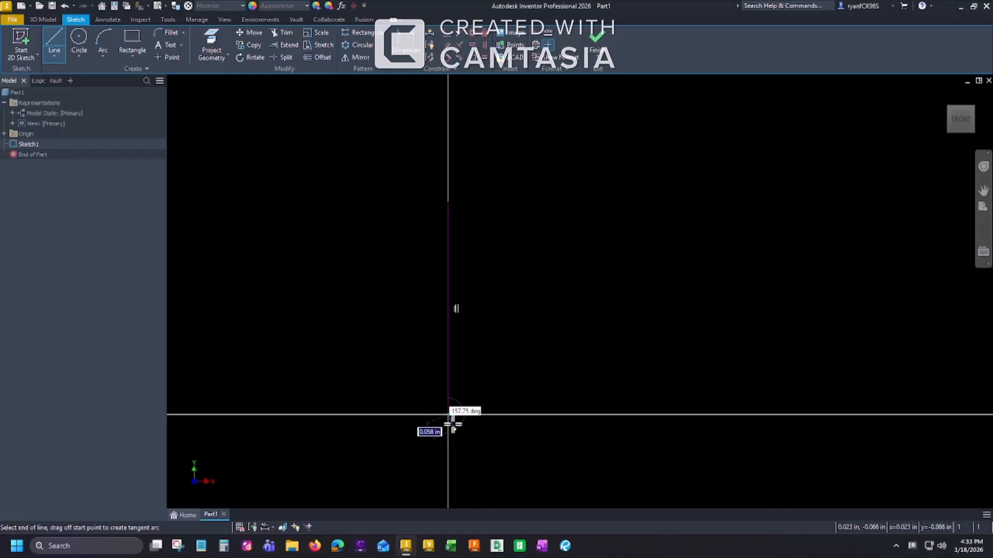
{"action": "left_click", "coordinate": [748, 414]}
{"action": "left_click", "coordinate": [748, 353]}
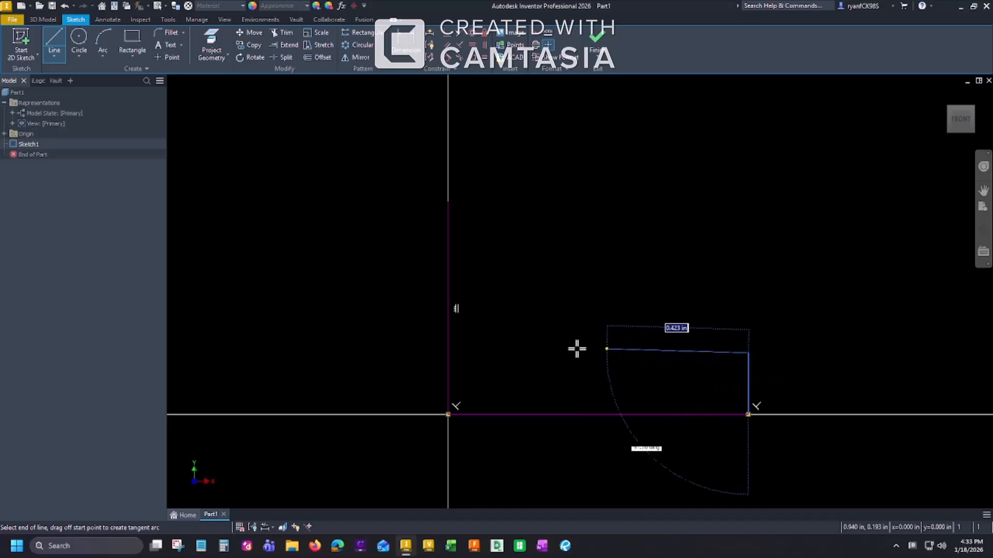
{"action": "left_click", "coordinate": [525, 353]}
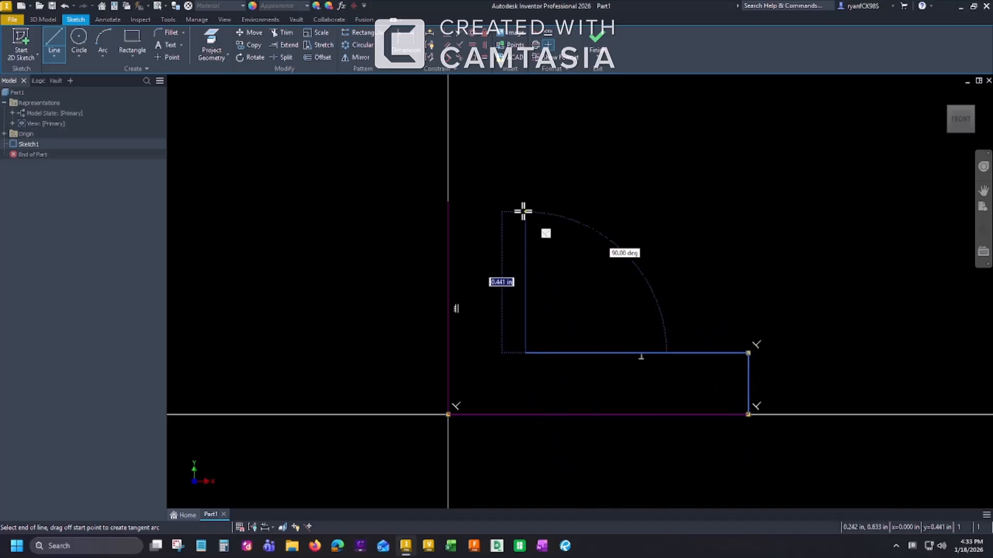
{"action": "left_click", "coordinate": [526, 202]}
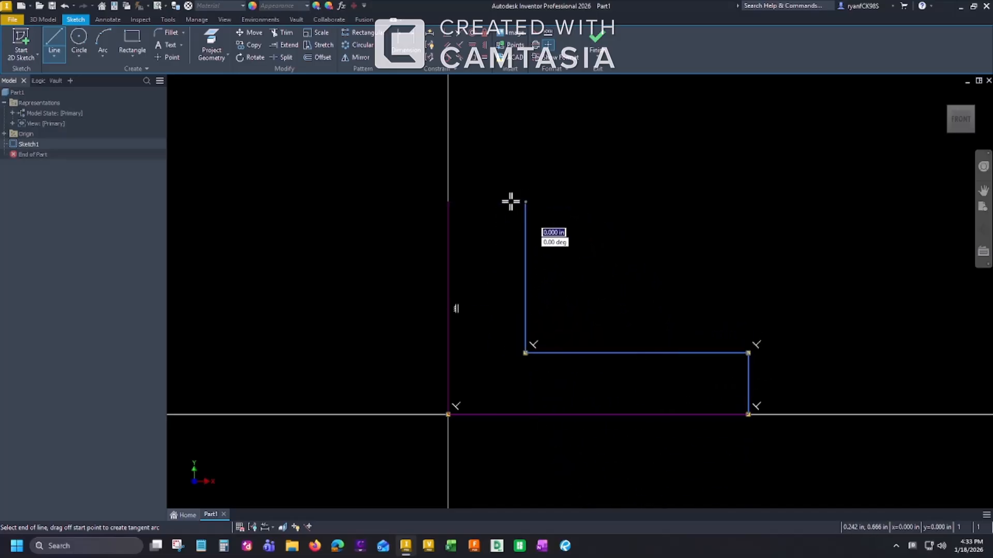
{"action": "left_click", "coordinate": [448, 201]}
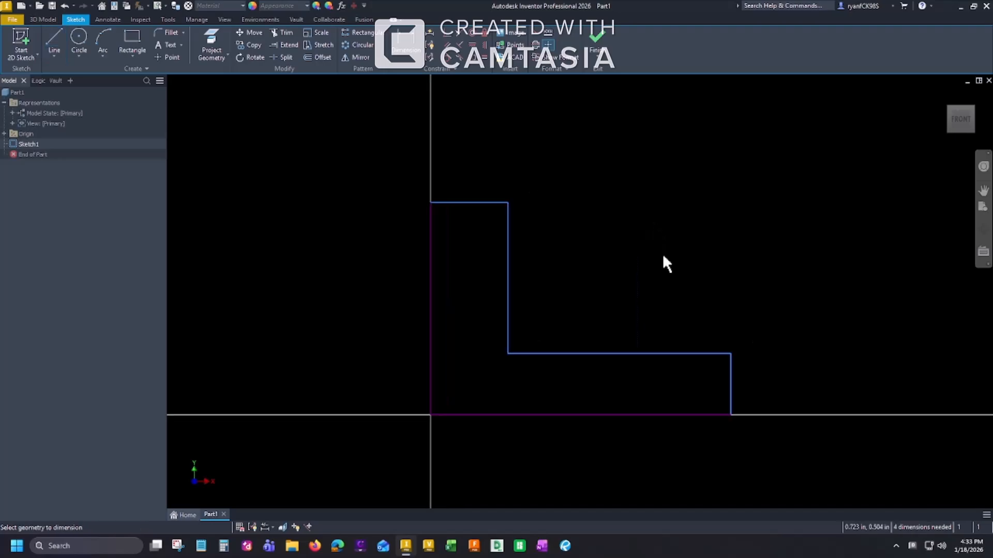
Dimension the L profile's bottom edge and its left vertical edge at 2.5 in each
{"action": "left_click", "coordinate": [641, 415]}
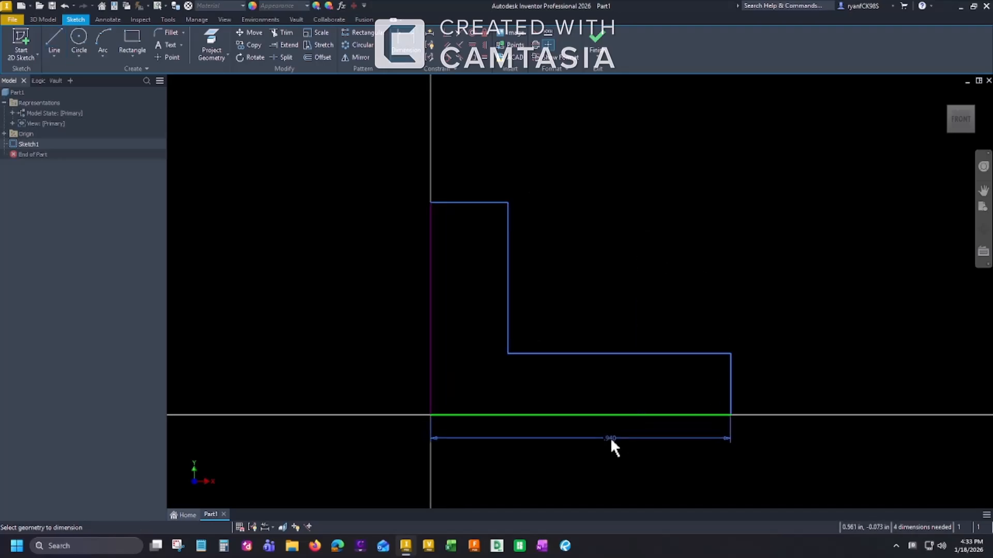
{"action": "left_click", "coordinate": [610, 440]}
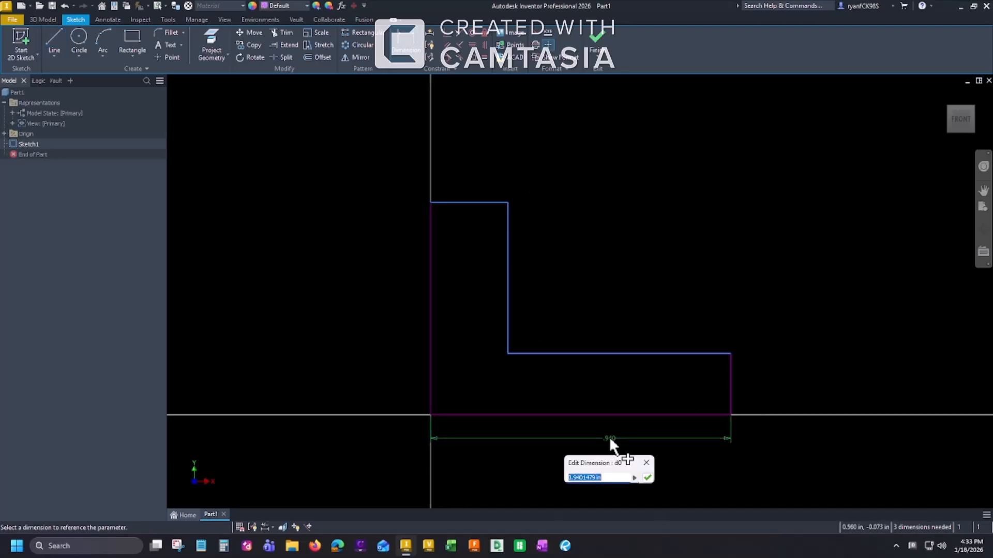
{"action": "type", "text": "2.5"}
{"action": "key", "text": "Return"}
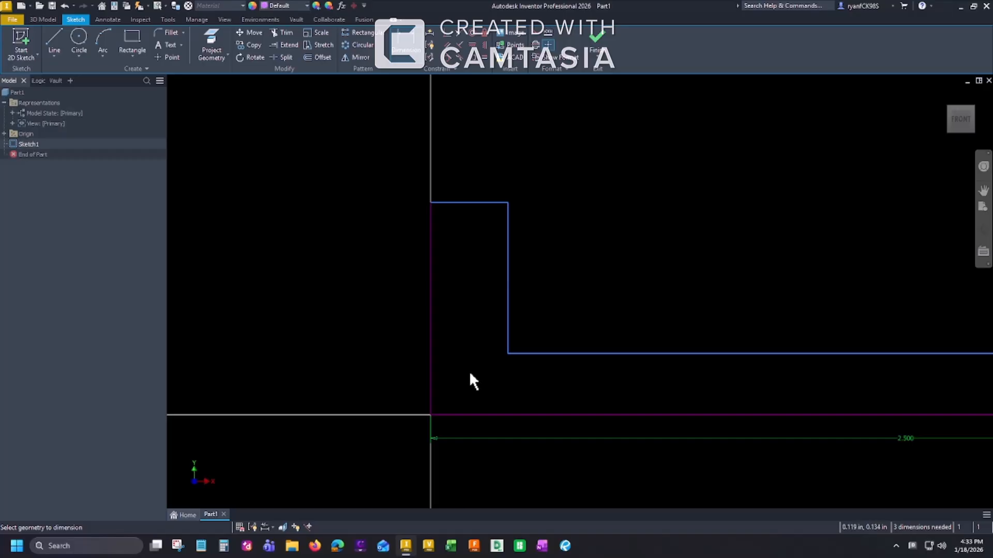
{"action": "scroll", "coordinate": [468, 372], "scroll_direction": "down", "scroll_amount": 5}
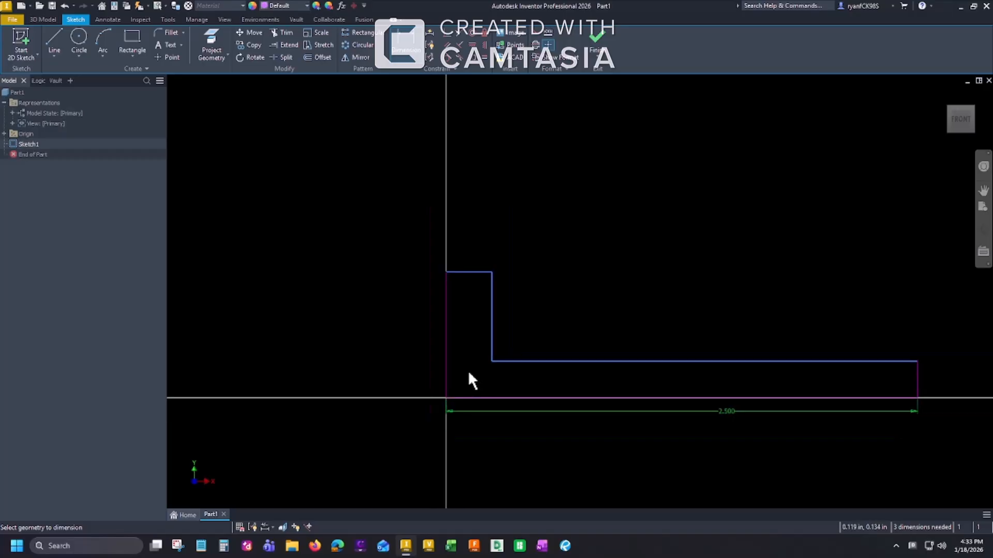
{"action": "left_click", "coordinate": [455, 330]}
{"action": "left_click", "coordinate": [435, 341]}
{"action": "type", "text": "2.5"}
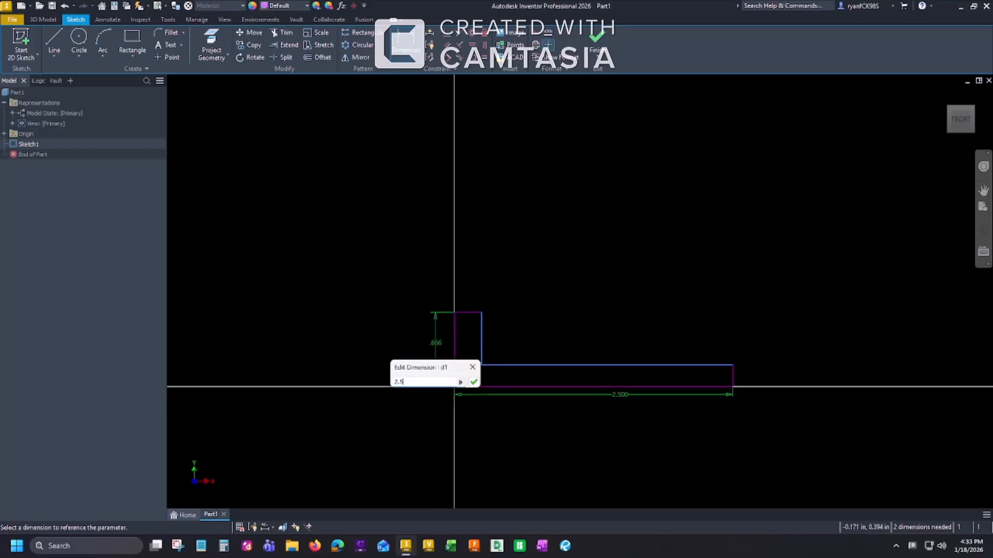
{"action": "key", "text": "Return"}
Dimension both leg thicknesses of the L profile, the right end edge and the top edge, at 0.75 in
{"action": "middle_click_drag", "start_coordinate": [625, 288], "coordinate": [589, 312]}
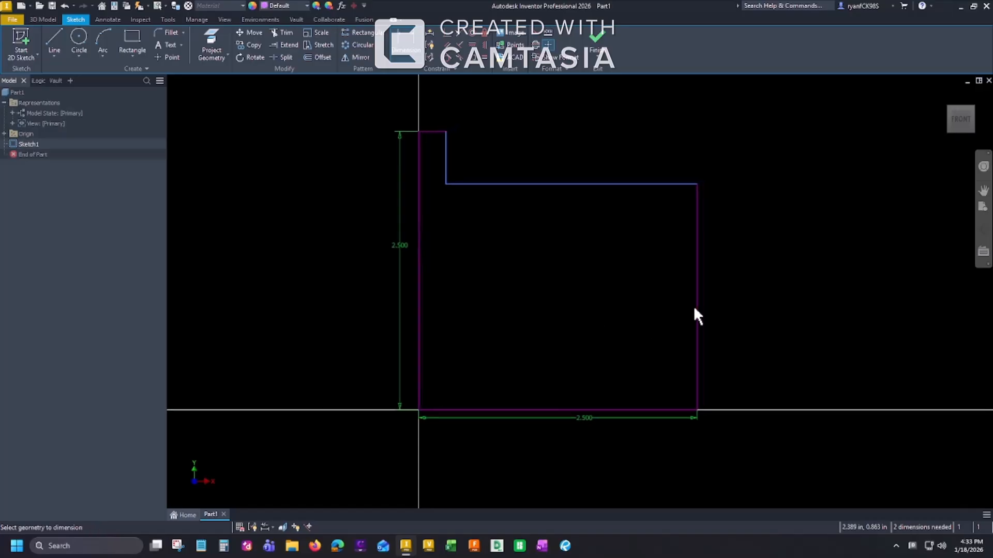
{"action": "left_click", "coordinate": [697, 284]}
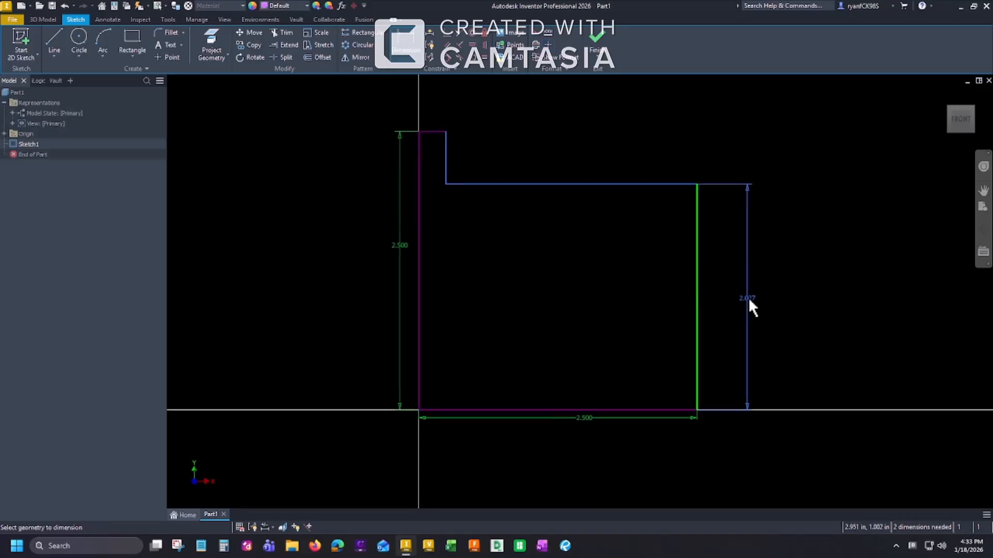
{"action": "left_click", "coordinate": [749, 299]}
{"action": "type", "text": ".75"}
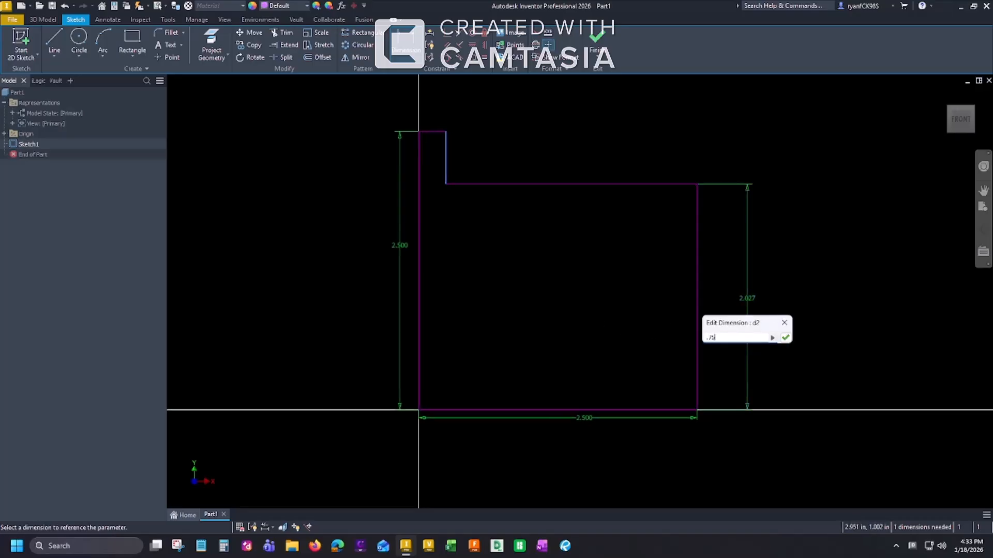
{"action": "key", "text": "Return"}
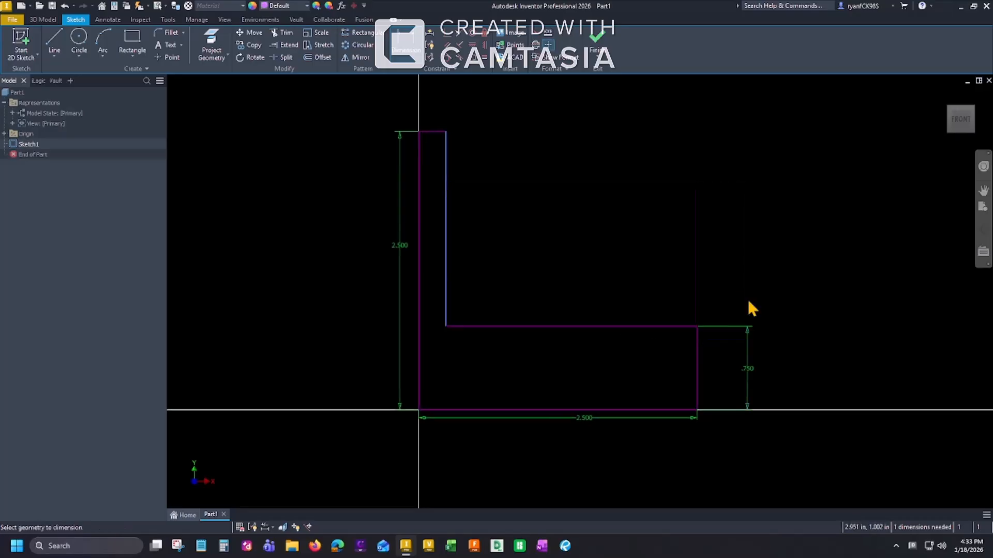
{"action": "left_click", "coordinate": [439, 132]}
{"action": "left_click", "coordinate": [437, 107]}
{"action": "type", "text": ".75"}
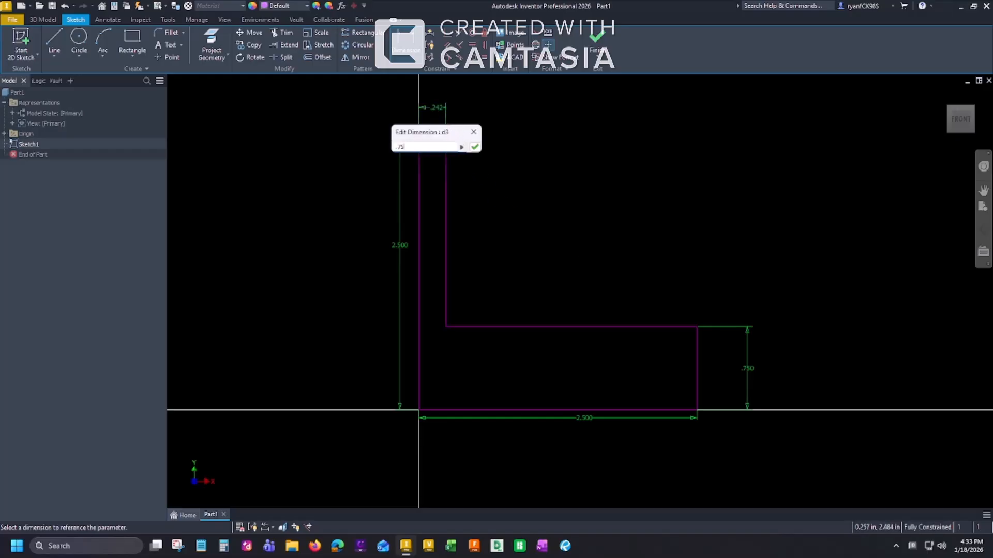
{"action": "key", "text": "Return"}
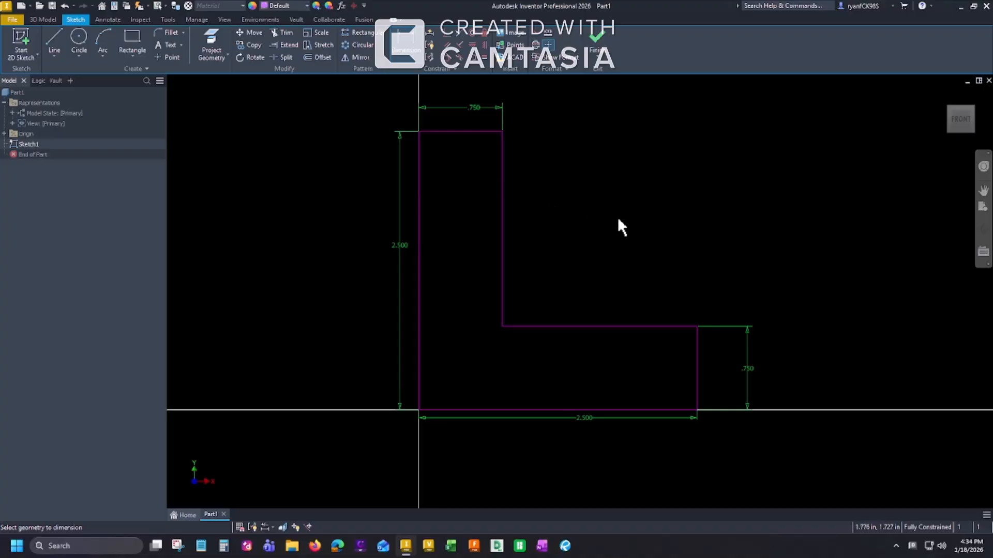
Finish the sketch and extrude the L profile 2.5 in in the default direction
{"action": "left_click", "coordinate": [598, 42]}
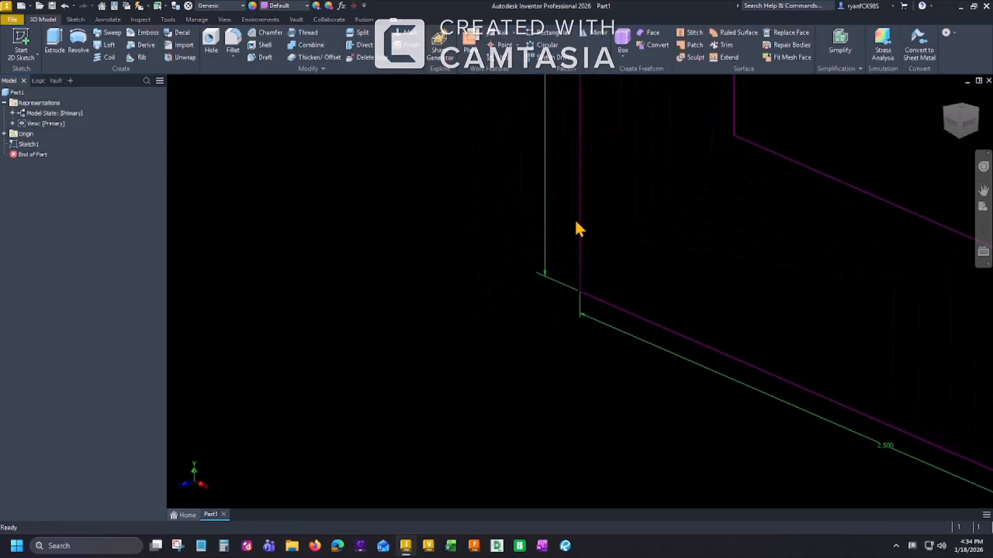
{"action": "scroll", "coordinate": [465, 343], "scroll_direction": "down", "scroll_amount": 6}
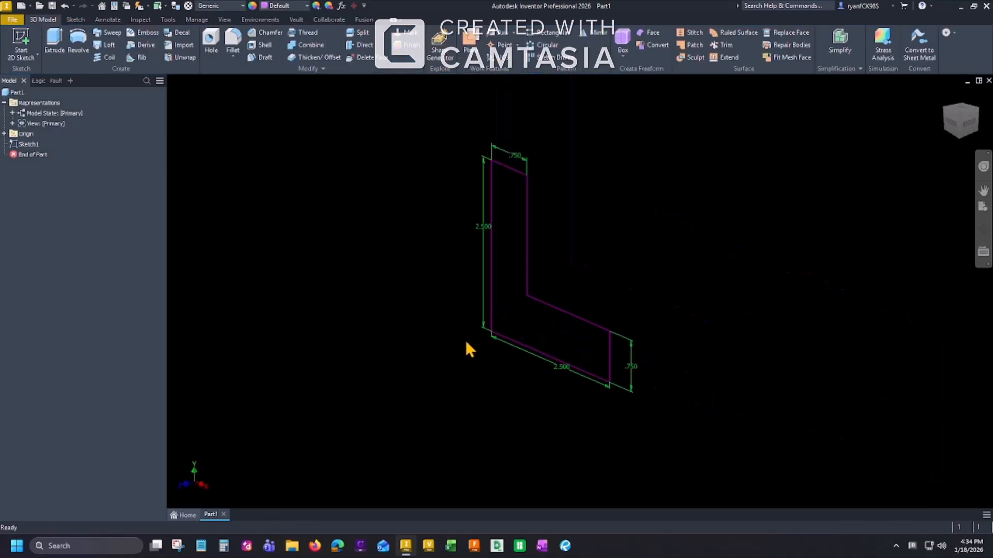
{"action": "middle_click_drag", "start_coordinate": [549, 269], "coordinate": [584, 298]}
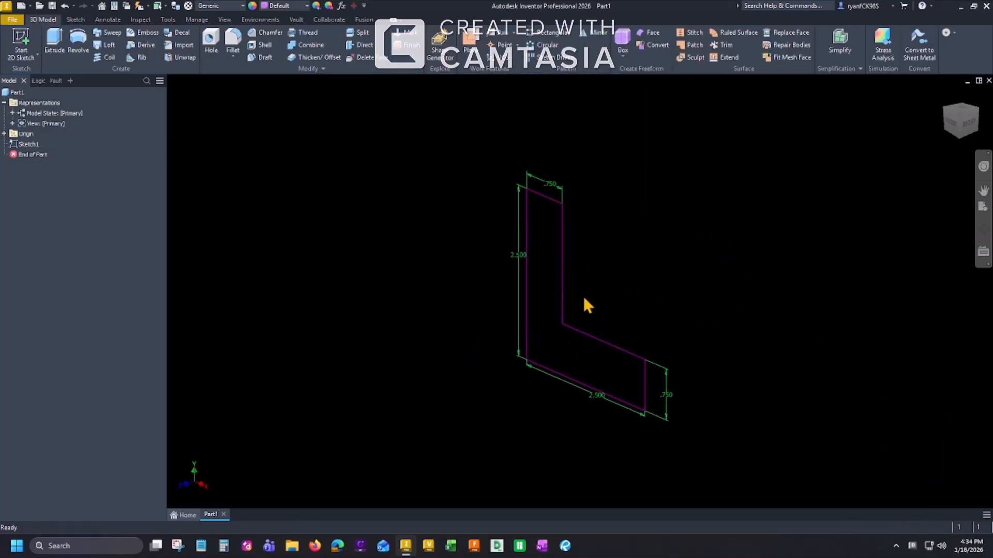
{"action": "key", "text": "e"}
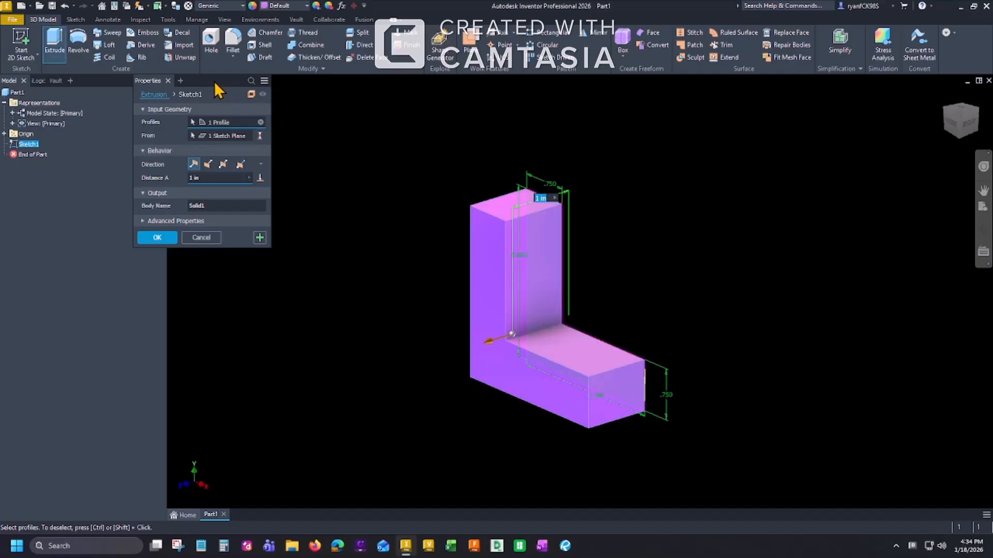
{"action": "left_click_drag", "start_coordinate": [214, 83], "coordinate": [250, 83]}
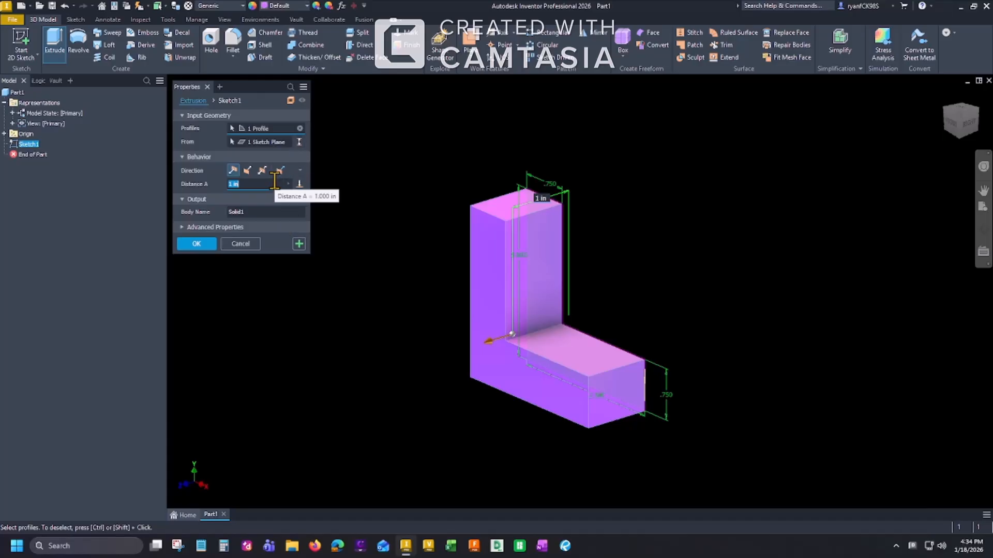
{"action": "type", "text": "2.5"}
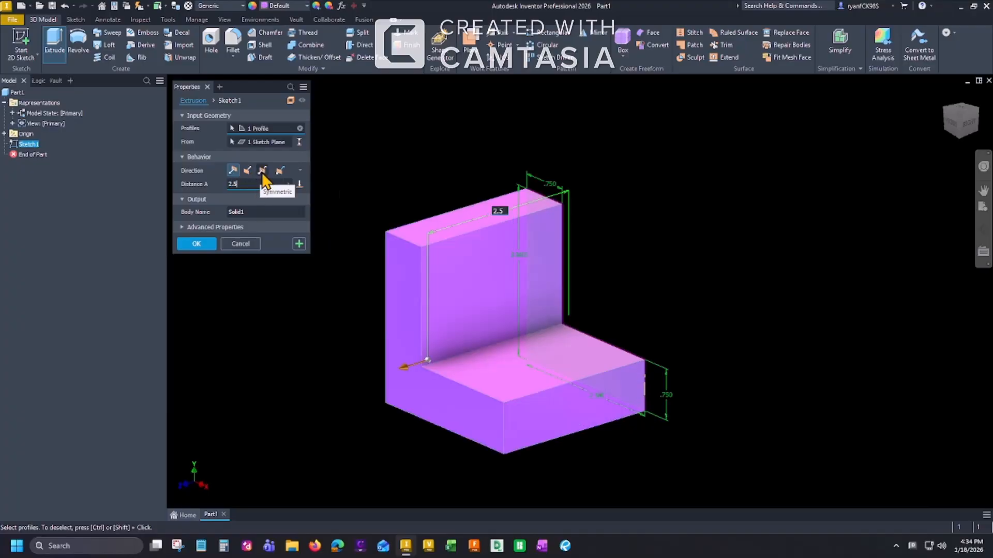
{"action": "left_click", "coordinate": [206, 239]}
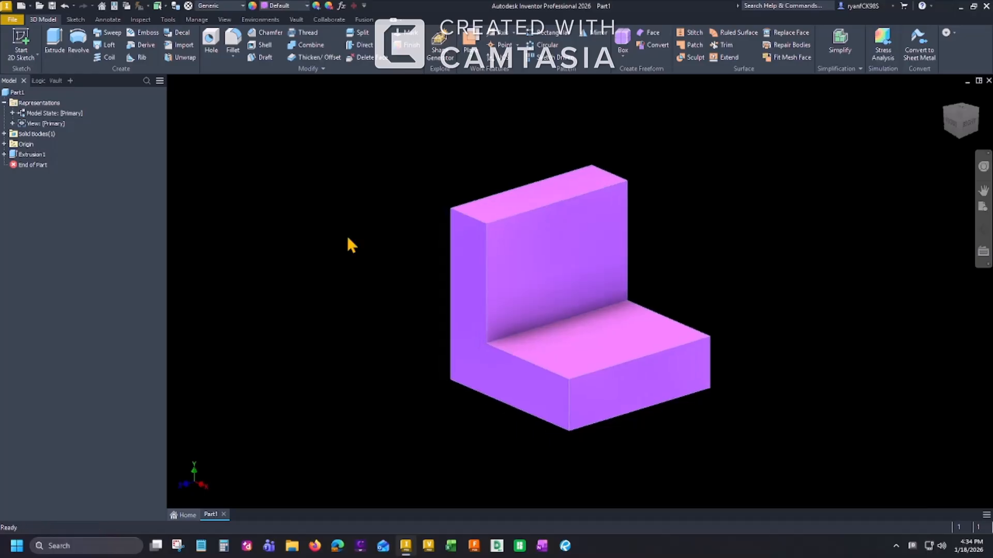
Start a new sketch on the top face of the solid's upright leg
{"action": "left_click", "coordinate": [21, 44]}
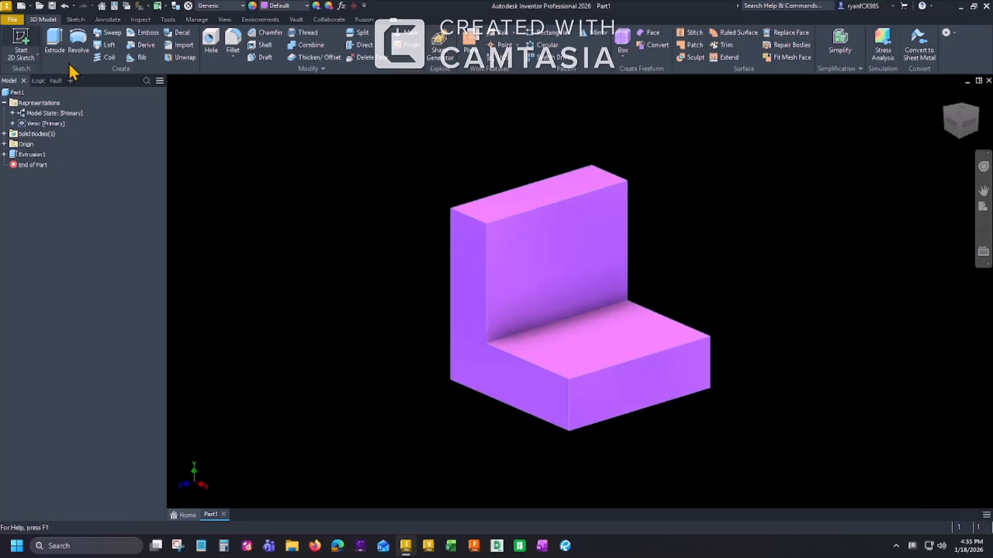
{"action": "left_click", "coordinate": [573, 179]}
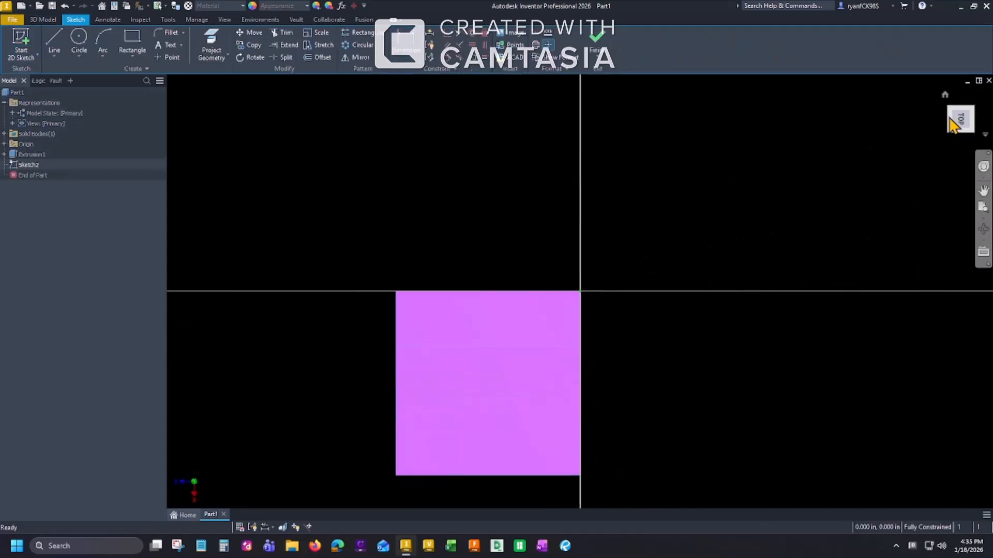
{"action": "left_click", "coordinate": [975, 94]}
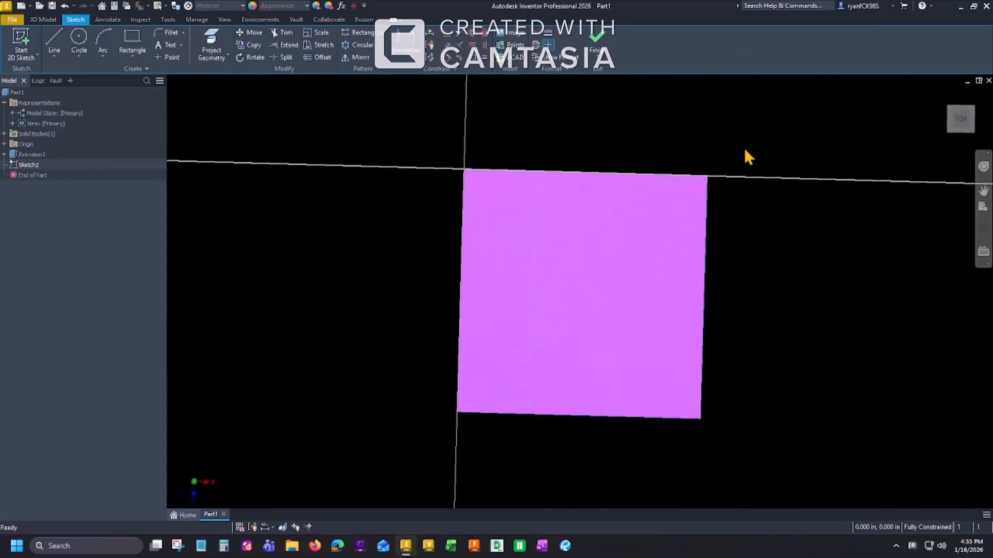
{"action": "middle_click_drag", "start_coordinate": [543, 149], "coordinate": [826, 234]}
{"action": "scroll", "coordinate": [578, 211], "scroll_direction": "down", "scroll_amount": 2}
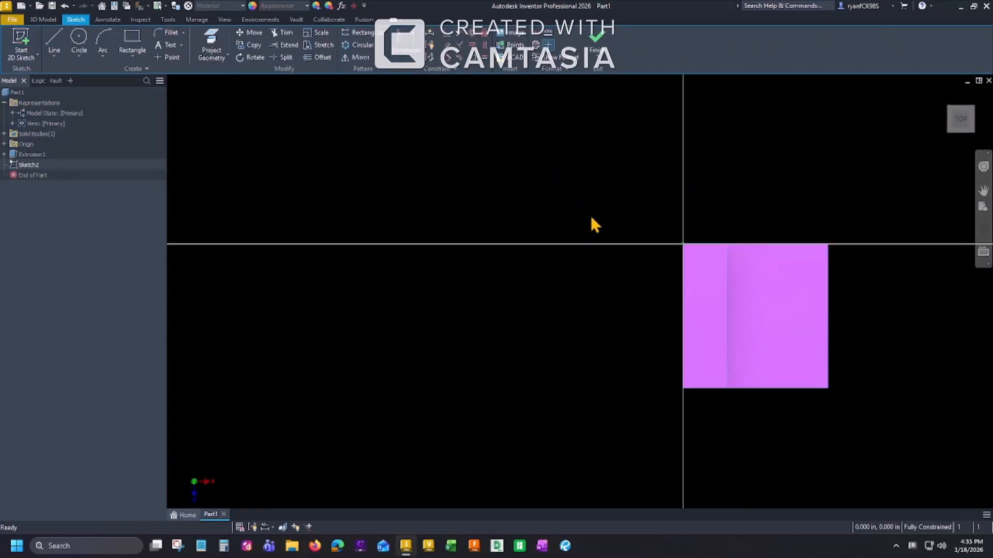
Sketch a closed L profile from the origin corner, extending away from the solid, about 3.04 in wide and 3.27 in tall
{"action": "key", "text": "l"}
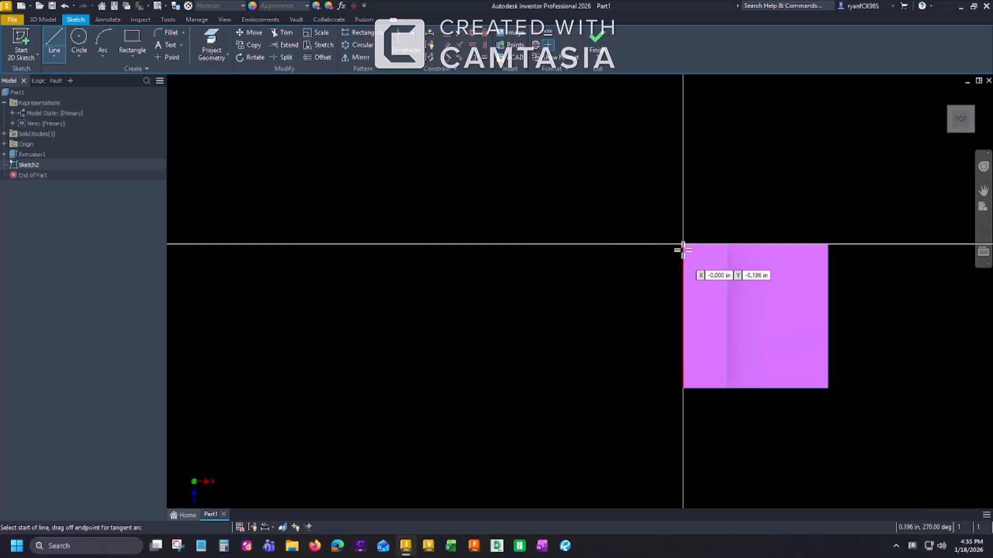
{"action": "left_click", "coordinate": [681, 243]}
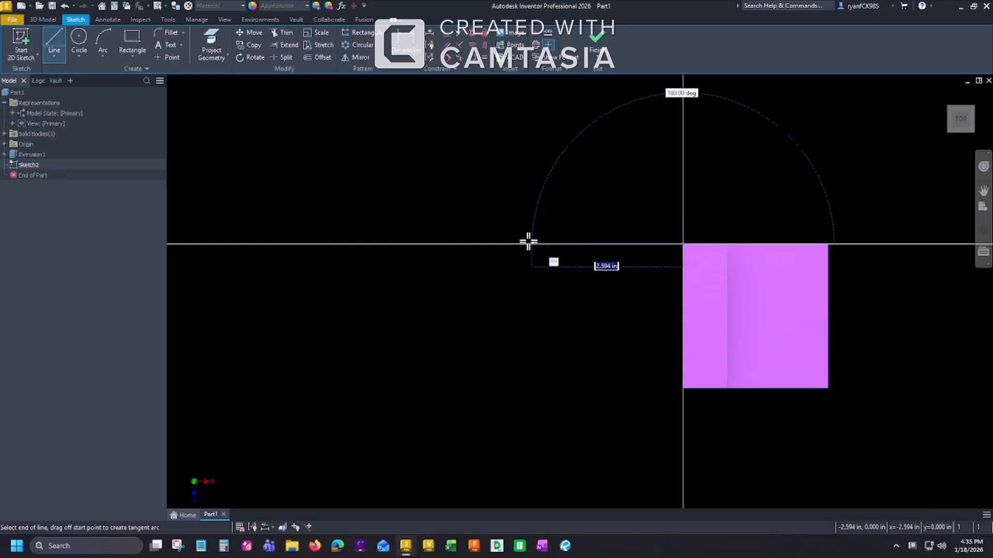
{"action": "left_click", "coordinate": [507, 244]}
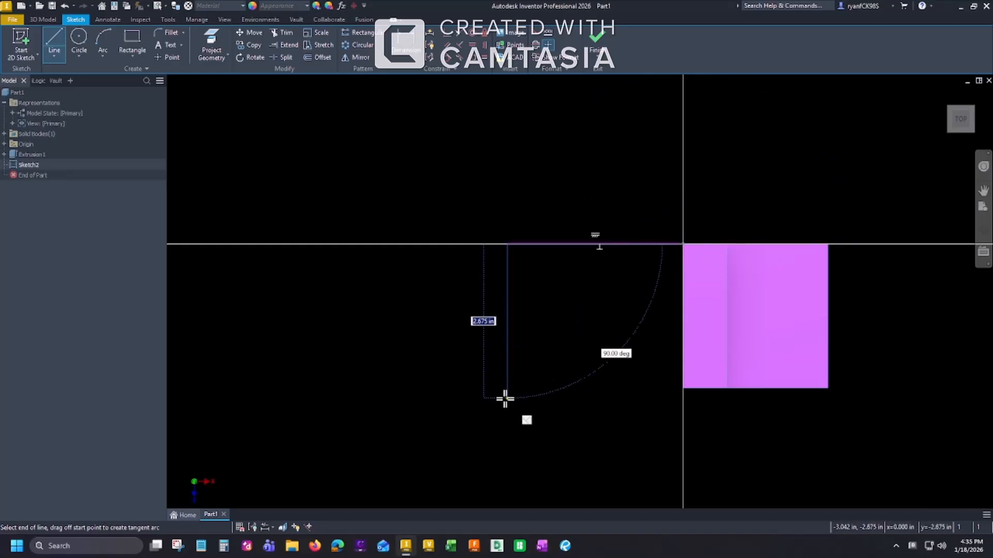
{"action": "left_click", "coordinate": [507, 432]}
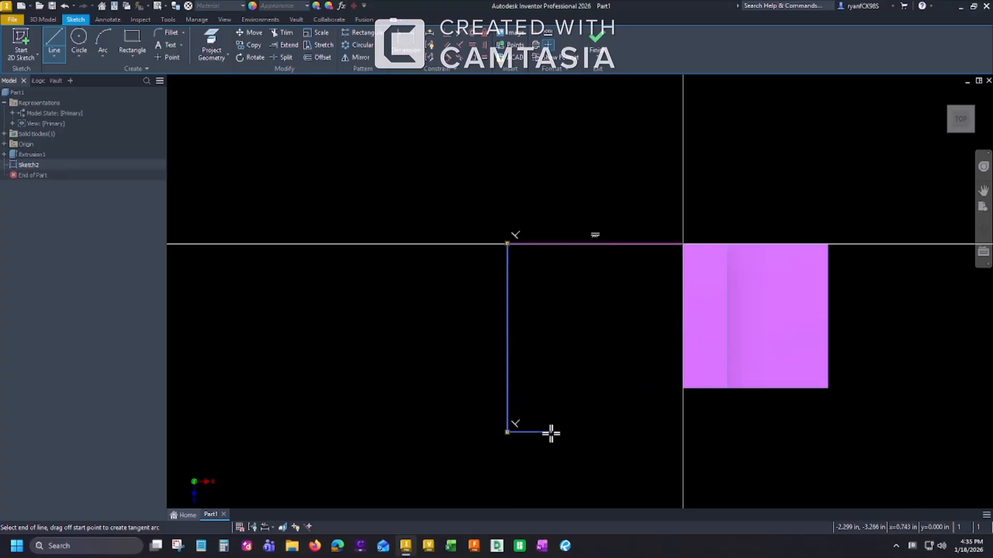
{"action": "left_click", "coordinate": [550, 432]}
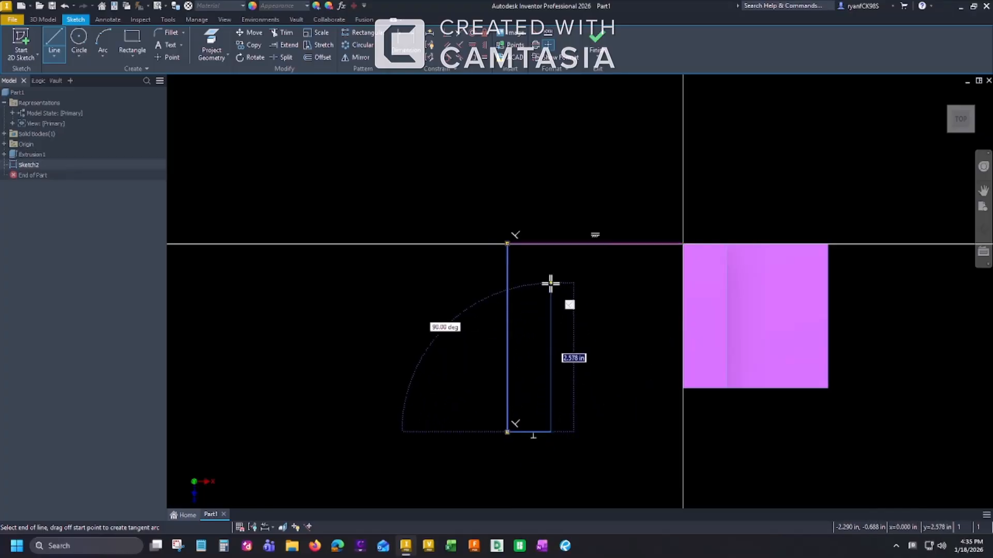
{"action": "left_click", "coordinate": [551, 283]}
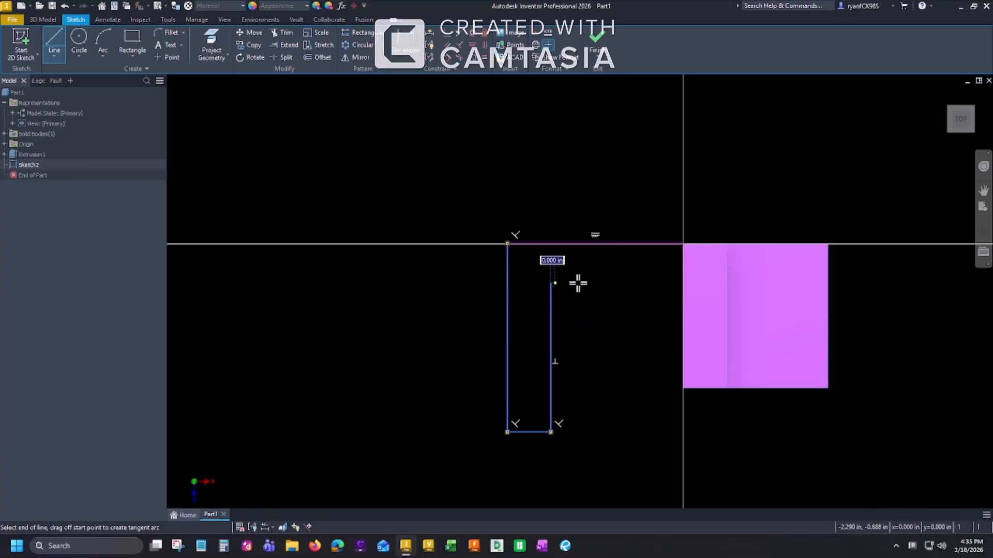
{"action": "left_click", "coordinate": [682, 283]}
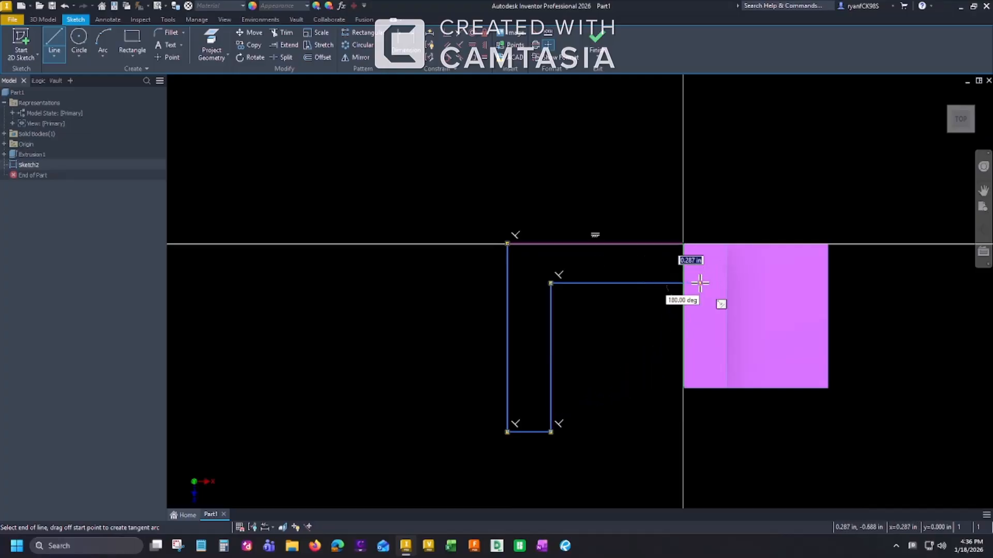
{"action": "left_click", "coordinate": [682, 244]}
{"action": "key", "text": "Escape"}
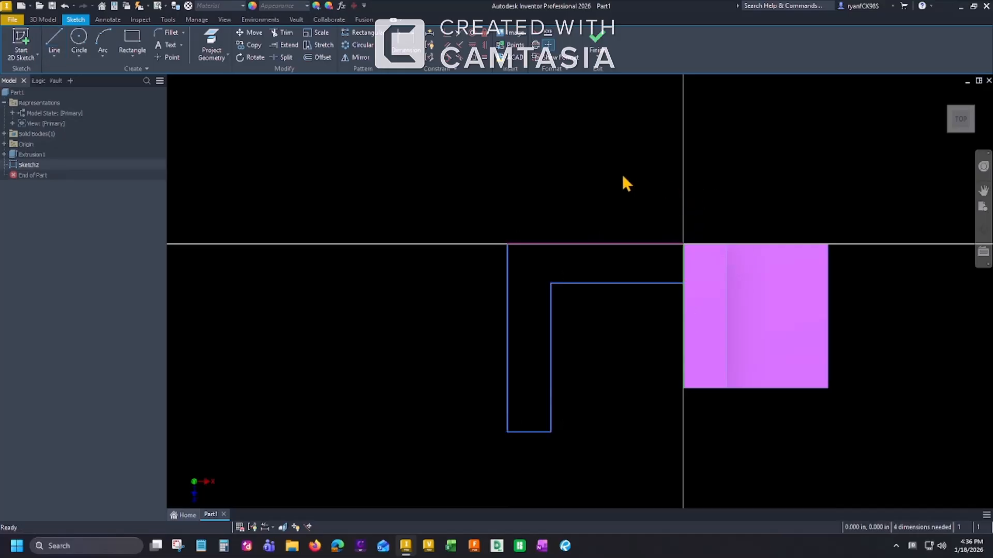
Dimension the new L profile's long horizontal outer edge and its long vertical outer edge at 2.5 in each
{"action": "left_click", "coordinate": [398, 53]}
{"action": "left_click", "coordinate": [610, 241]}
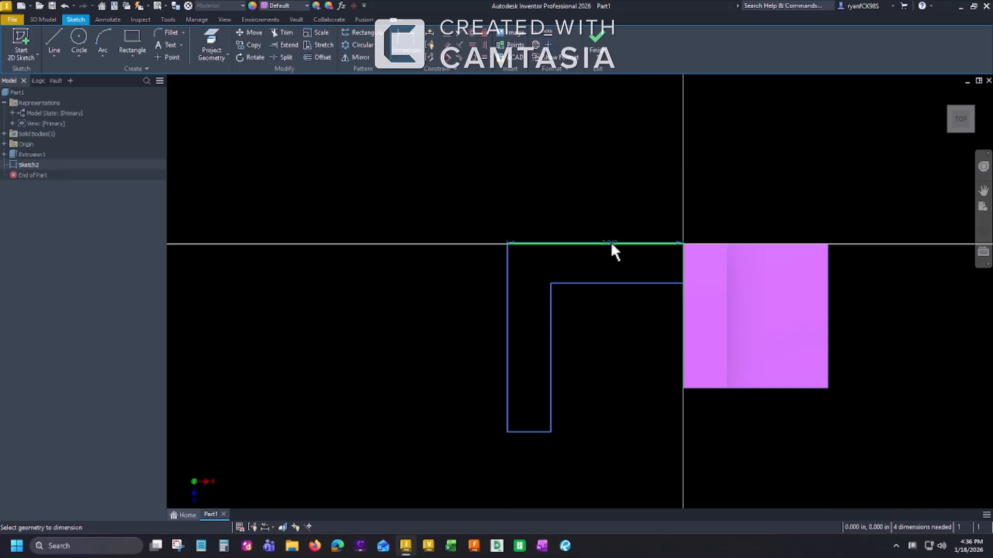
{"action": "left_click", "coordinate": [611, 206]}
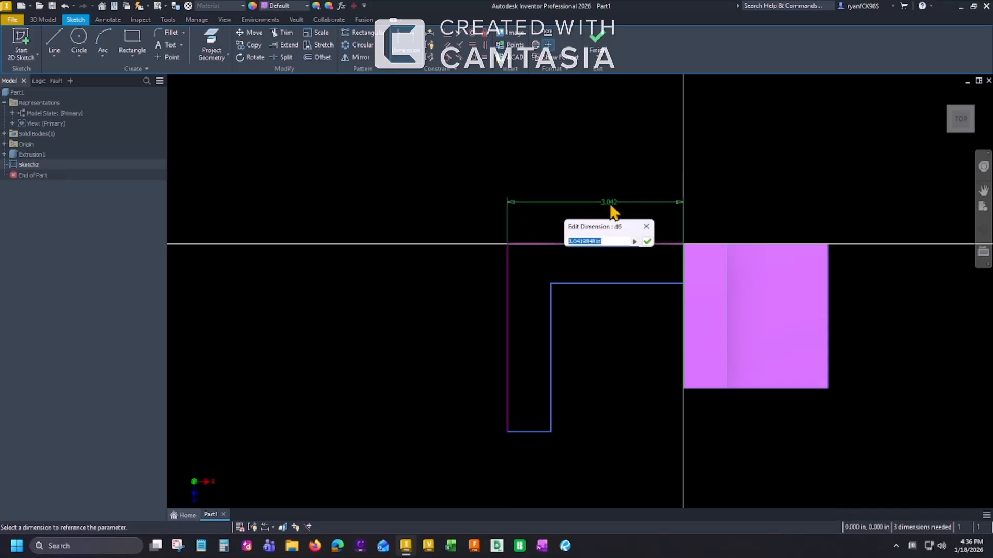
{"action": "type", "text": "2.5"}
{"action": "key", "text": "Return"}
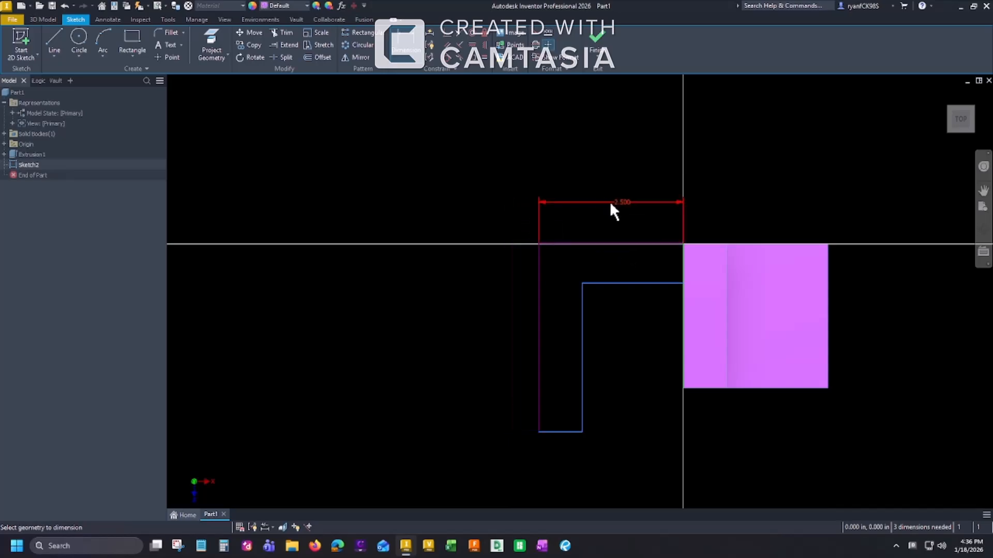
{"action": "left_click", "coordinate": [539, 292]}
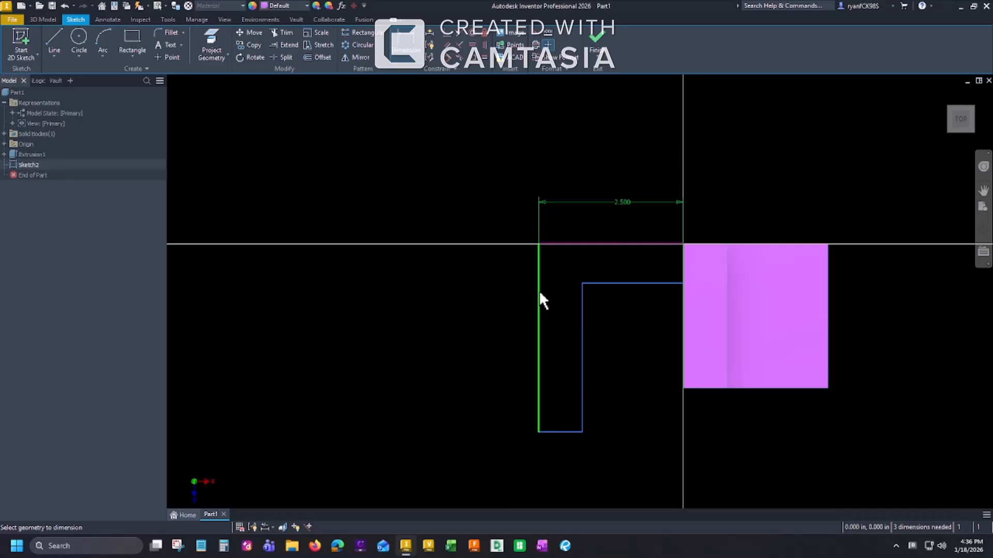
{"action": "left_click", "coordinate": [497, 334]}
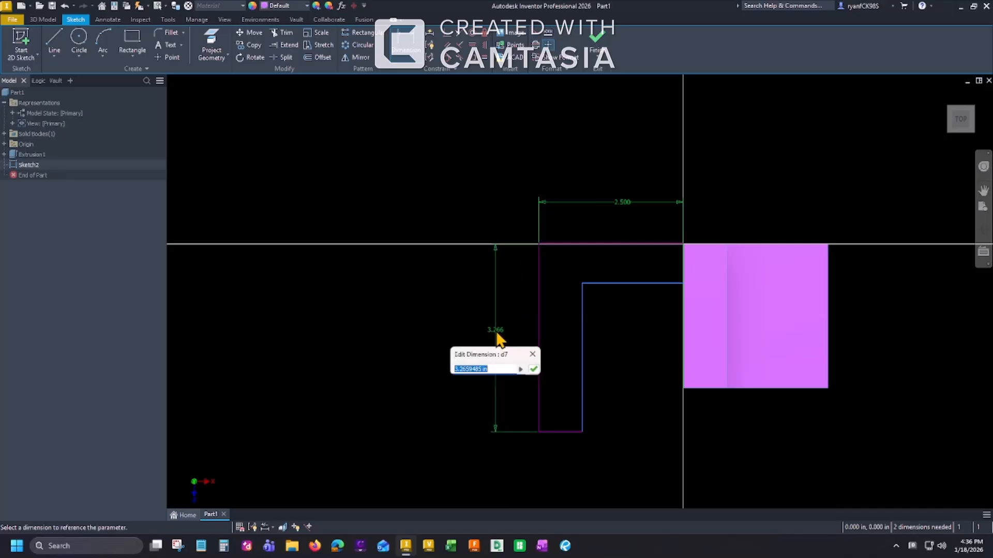
{"action": "type", "text": "2.5"}
{"action": "key", "text": "Return"}
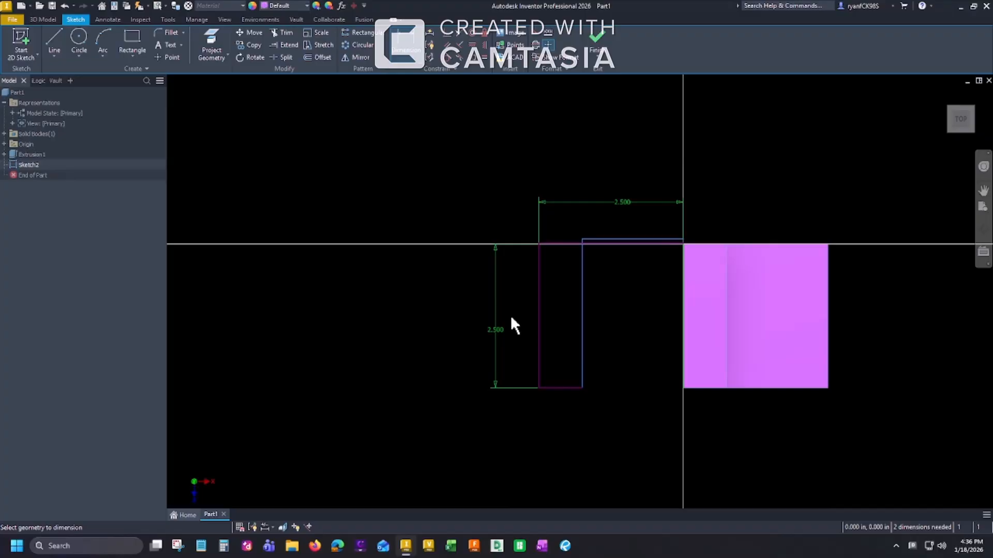
Move the L profile's inner horizontal edge back inside the outline, below the long horizontal outer edge
{"action": "key", "text": "Escape"}
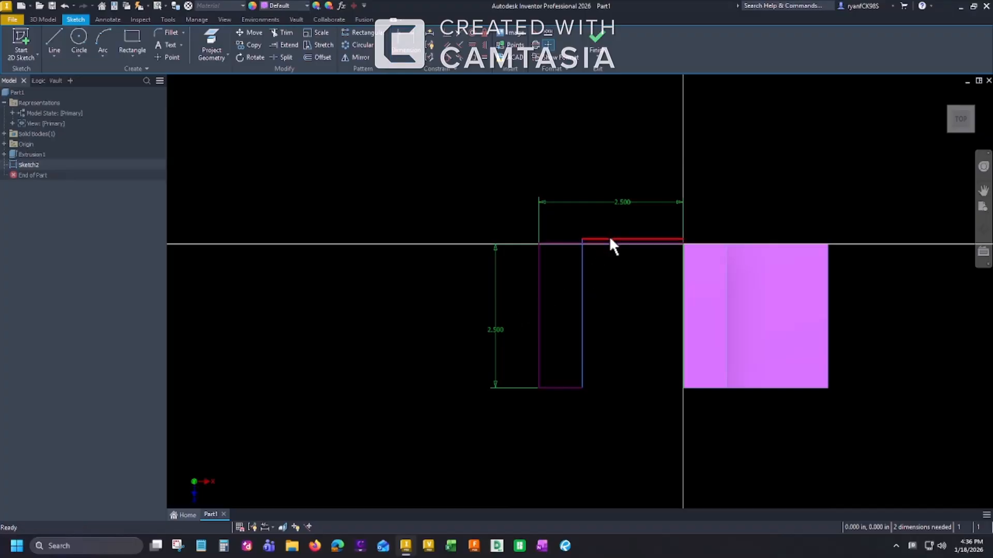
{"action": "left_click_drag", "start_coordinate": [609, 236], "coordinate": [616, 286]}
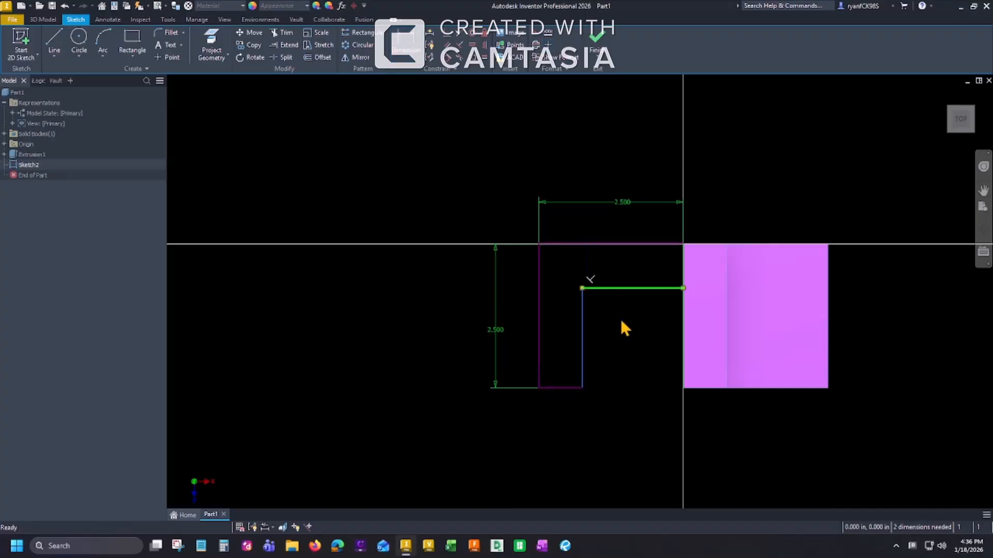
{"action": "key", "text": "Escape"}
Dimension both leg thicknesses of the new L profile, the short end edge and the horizontal leg, at 0.75 in
{"action": "key", "text": "d"}
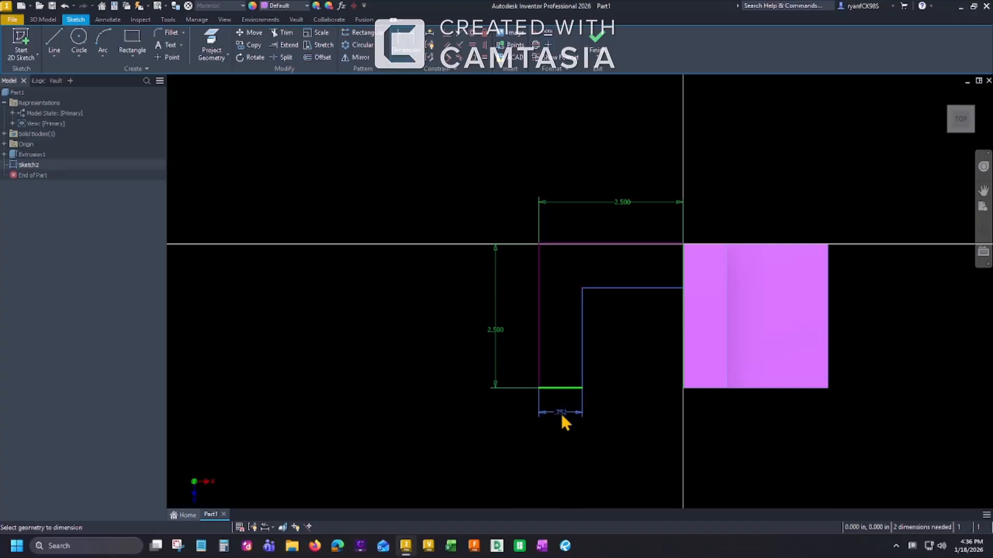
{"action": "left_click", "coordinate": [560, 411]}
{"action": "type", "text": ".75"}
{"action": "key", "text": "Return"}
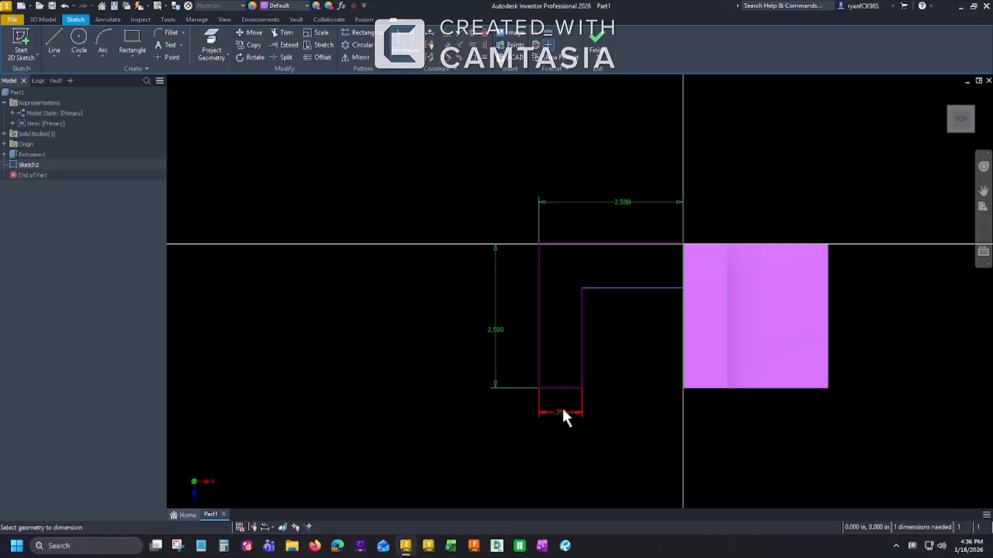
{"action": "left_click", "coordinate": [614, 287]}
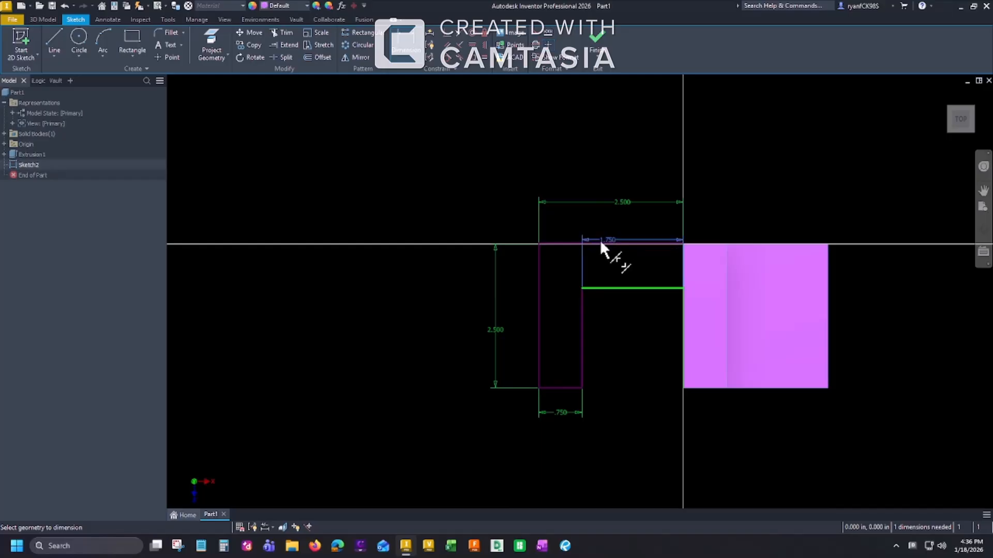
{"action": "left_click", "coordinate": [598, 244]}
{"action": "left_click", "coordinate": [603, 264]}
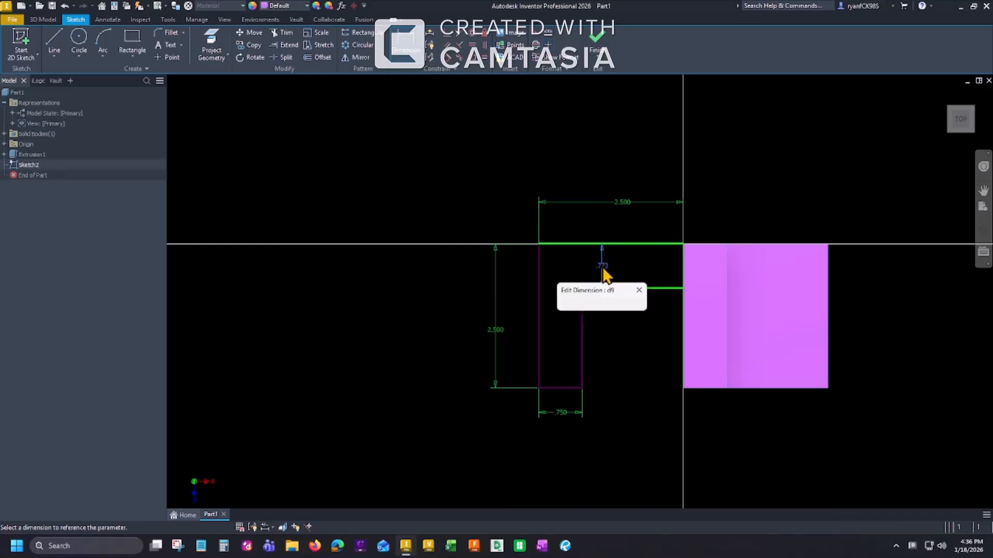
{"action": "type", "text": ".7"}
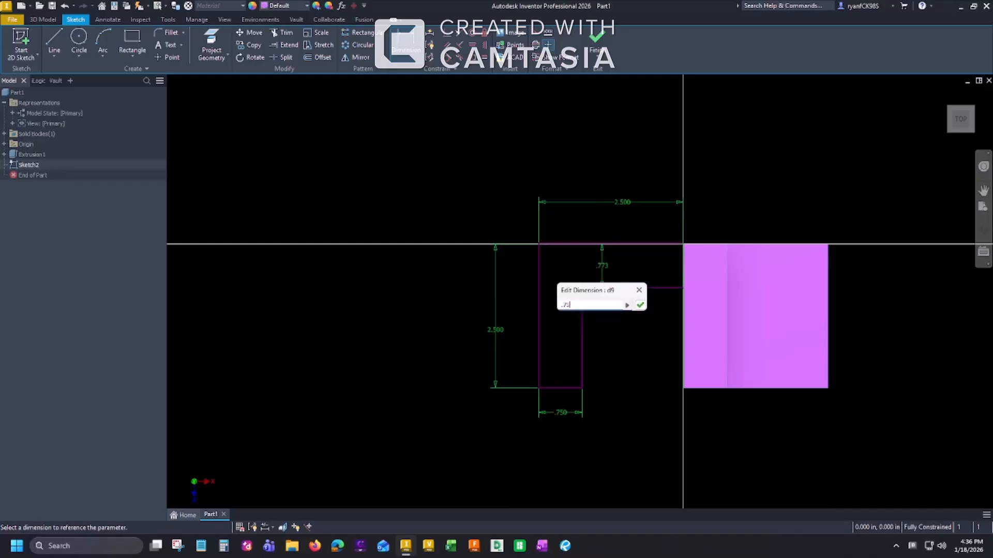
{"action": "type", "text": "5"}
{"action": "key", "text": "Return"}
Finish the sketch and extrude the second L profile 2.5 in downward in the flipped direction, joined to the solid
{"action": "scroll", "coordinate": [635, 327], "scroll_direction": "down", "scroll_amount": 4}
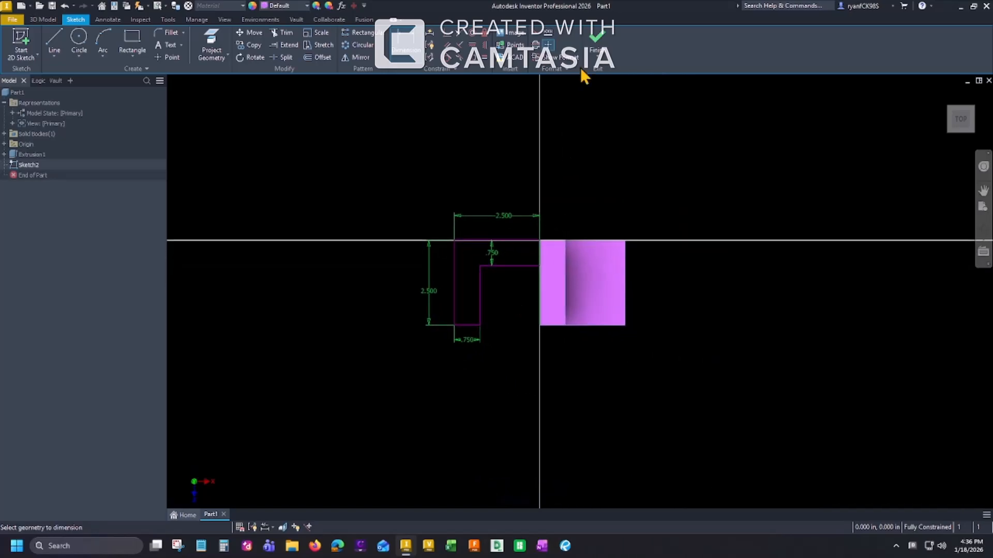
{"action": "left_click", "coordinate": [595, 41]}
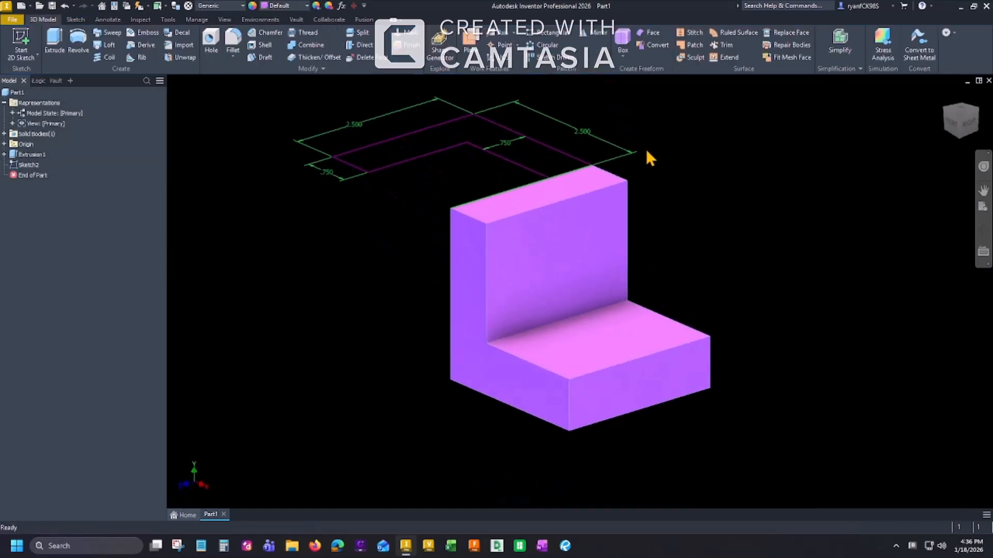
{"action": "middle_click_drag", "start_coordinate": [666, 176], "coordinate": [698, 204]}
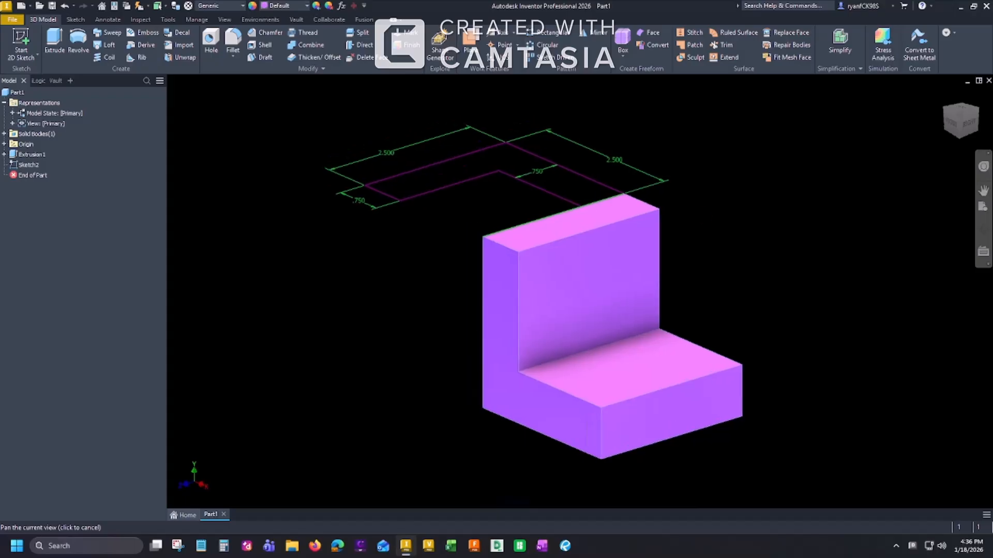
{"action": "left_click", "coordinate": [959, 114]}
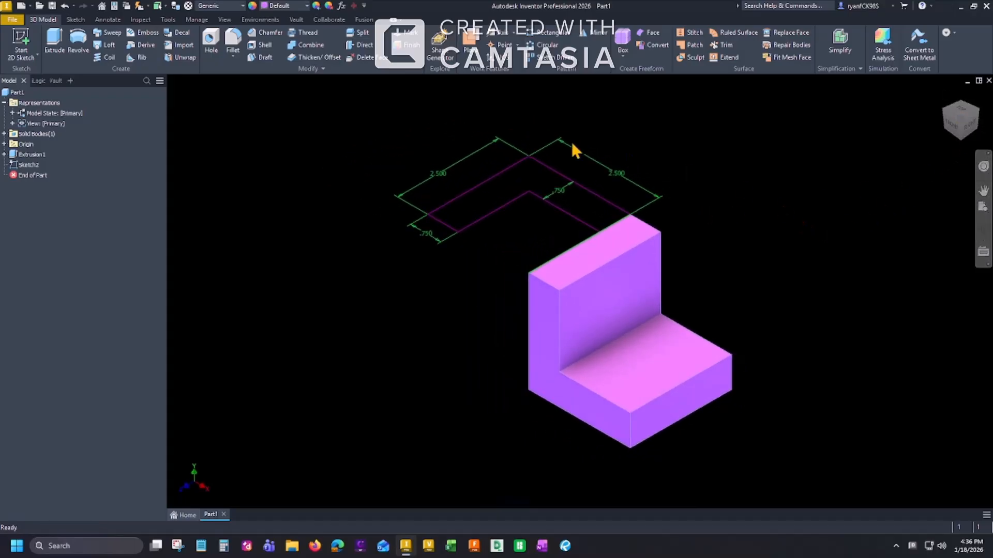
{"action": "left_click", "coordinate": [60, 41]}
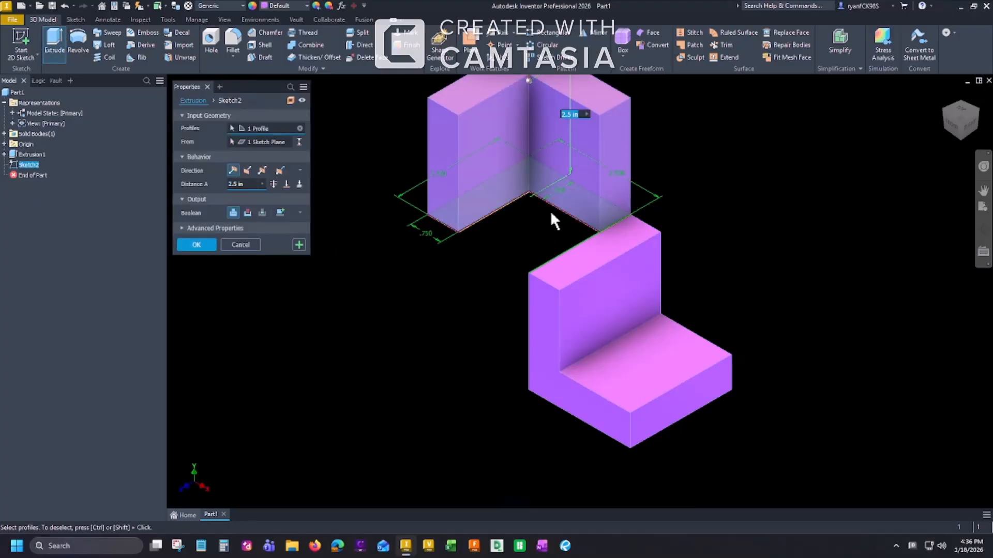
{"action": "left_click", "coordinate": [248, 171]}
{"action": "middle_click_drag", "start_coordinate": [485, 385], "coordinate": [502, 361]}
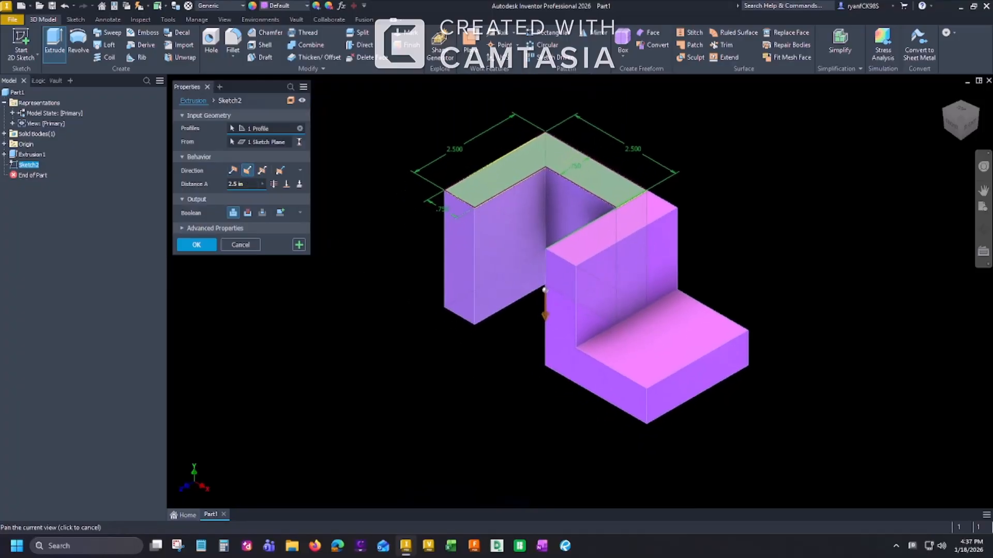
{"action": "left_click", "coordinate": [202, 245]}
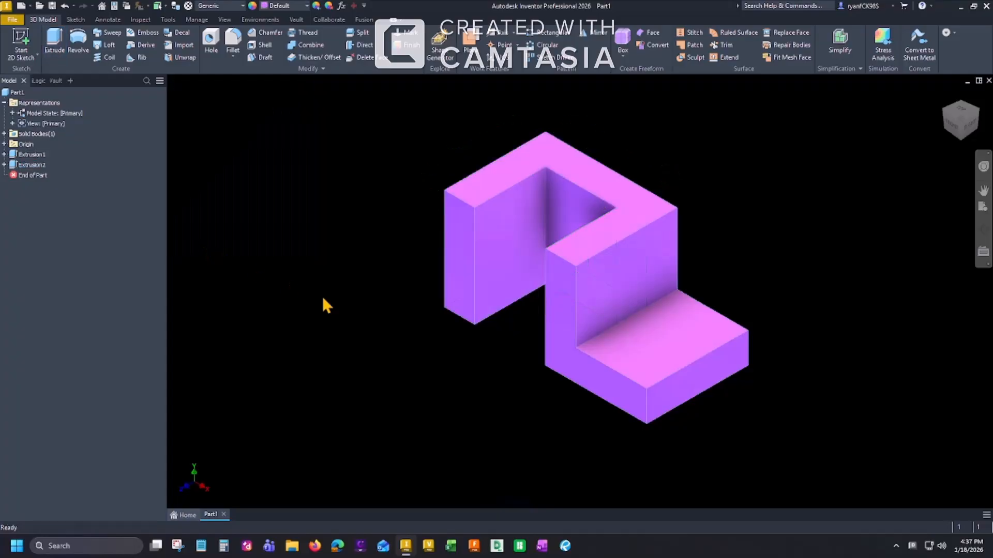
Start a new sketch on the top face of the base's low horizontal leg
{"action": "middle_click_drag", "start_coordinate": [795, 323], "coordinate": [775, 344]}
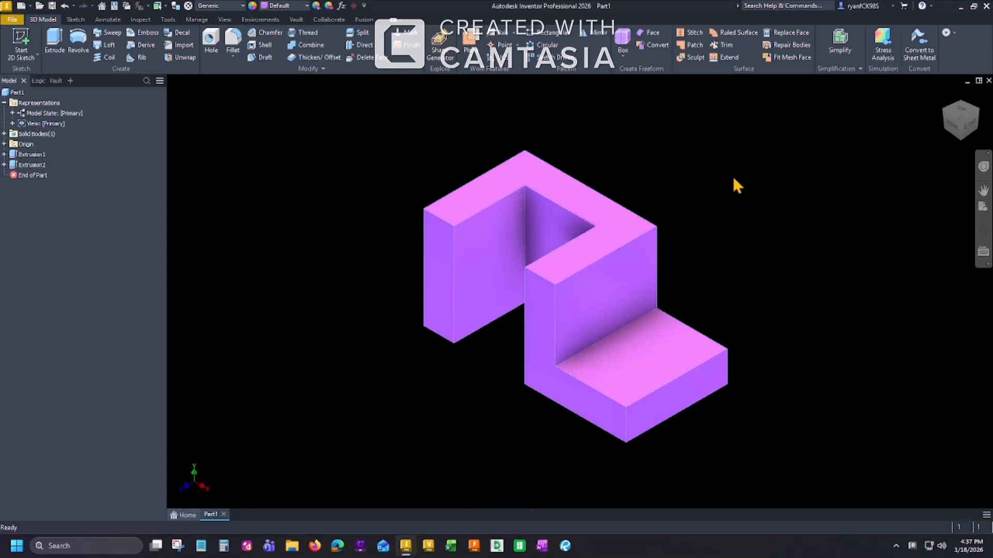
{"action": "left_click", "coordinate": [21, 38]}
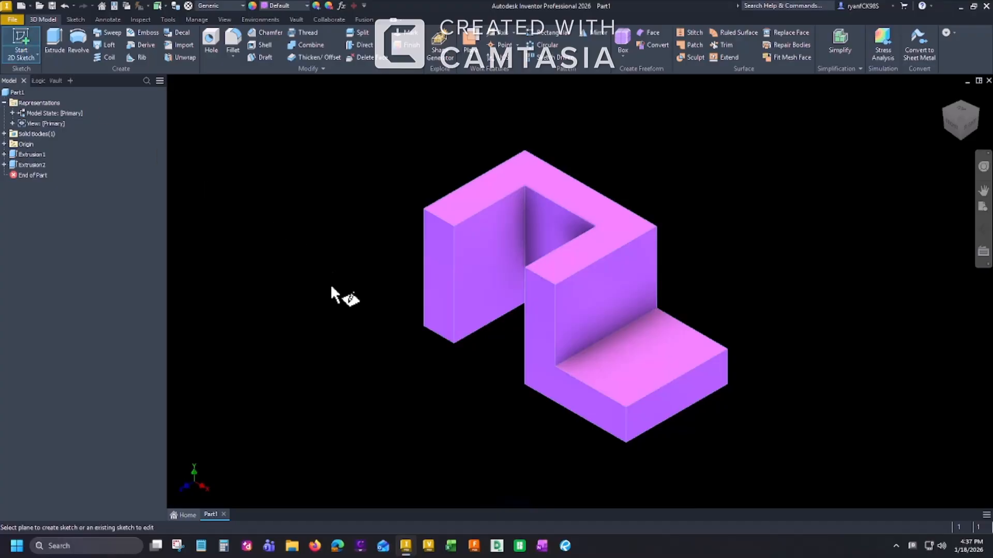
{"action": "left_click", "coordinate": [640, 364]}
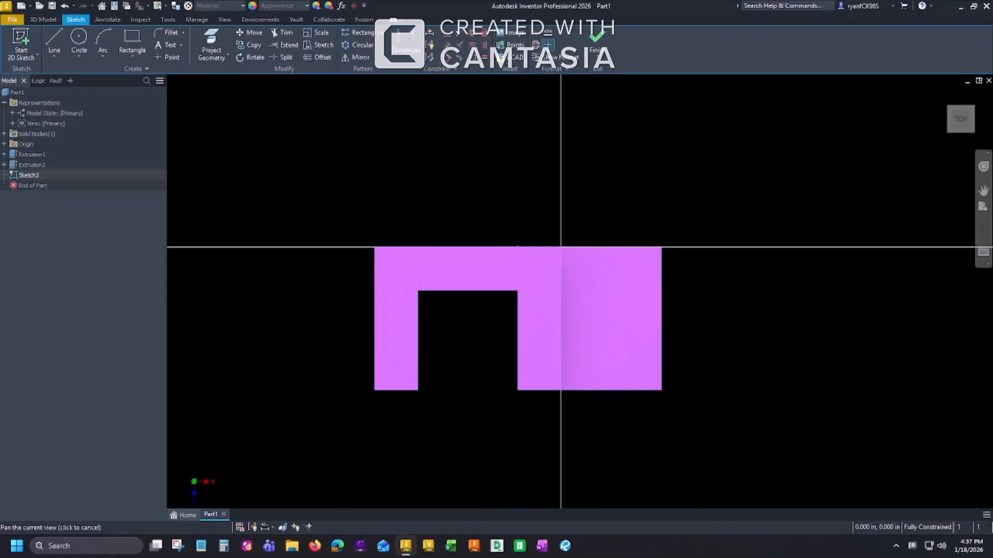
{"action": "middle_click_drag", "start_coordinate": [699, 316], "coordinate": [680, 303]}
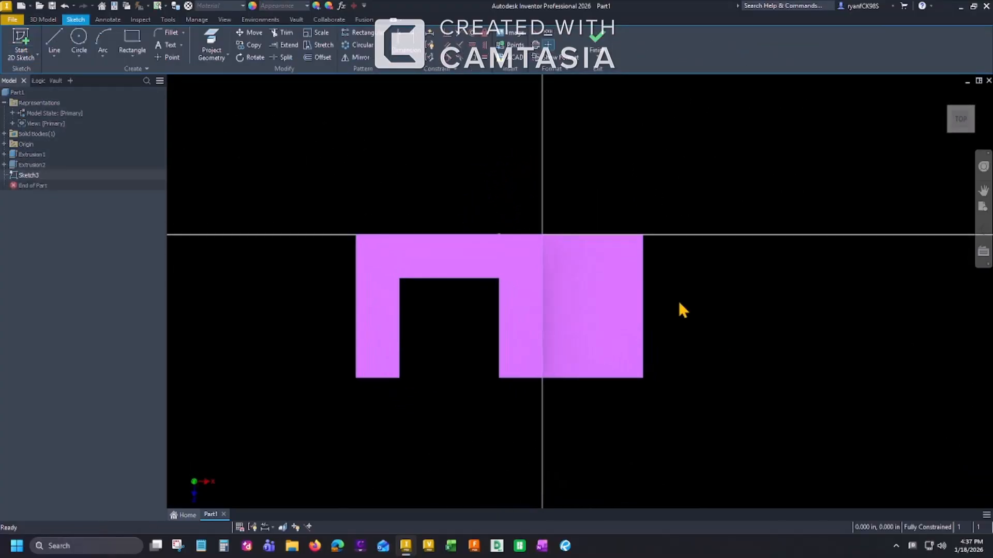
Sketch a small circle near the middle of the low leg's top face
{"action": "left_click", "coordinate": [79, 37]}
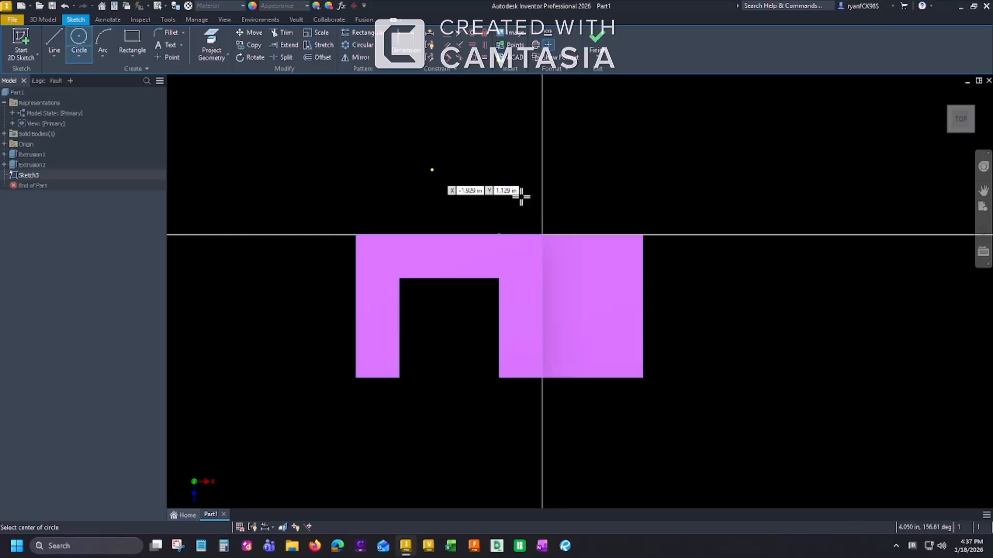
{"action": "left_click", "coordinate": [592, 297]}
{"action": "left_click", "coordinate": [606, 297]}
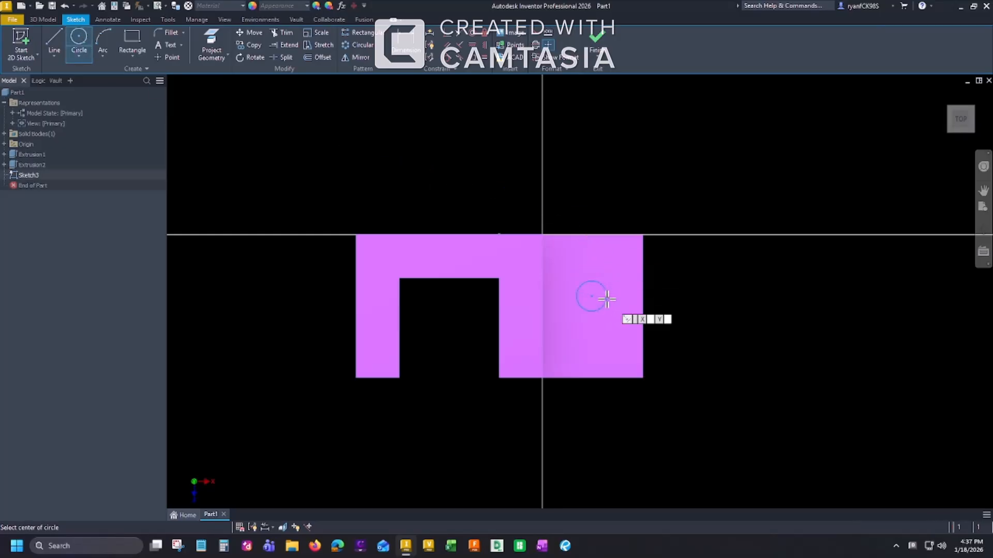
{"action": "key", "text": "Escape"}
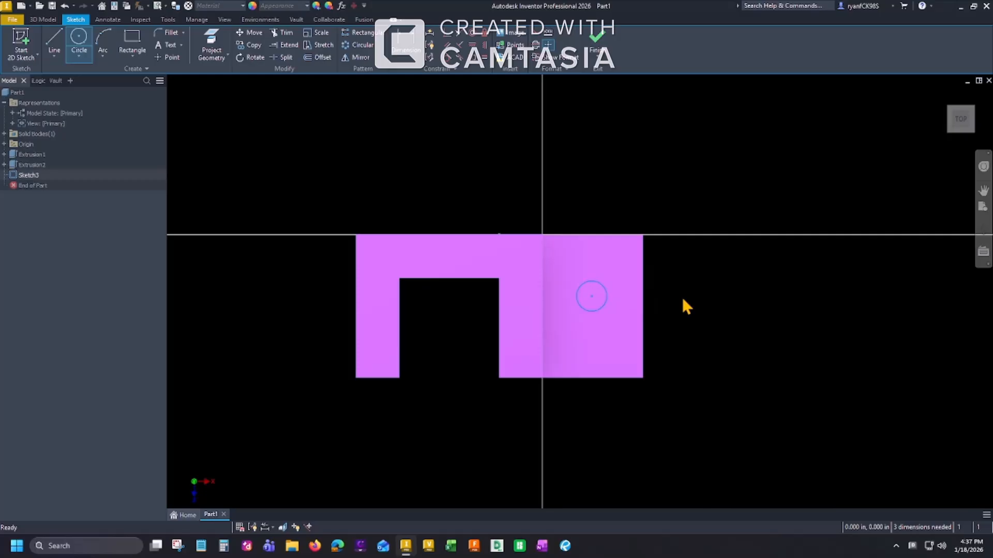
Dimension the circle's centre 0.75 in from the outer end edge of the low leg
{"action": "left_click", "coordinate": [406, 44]}
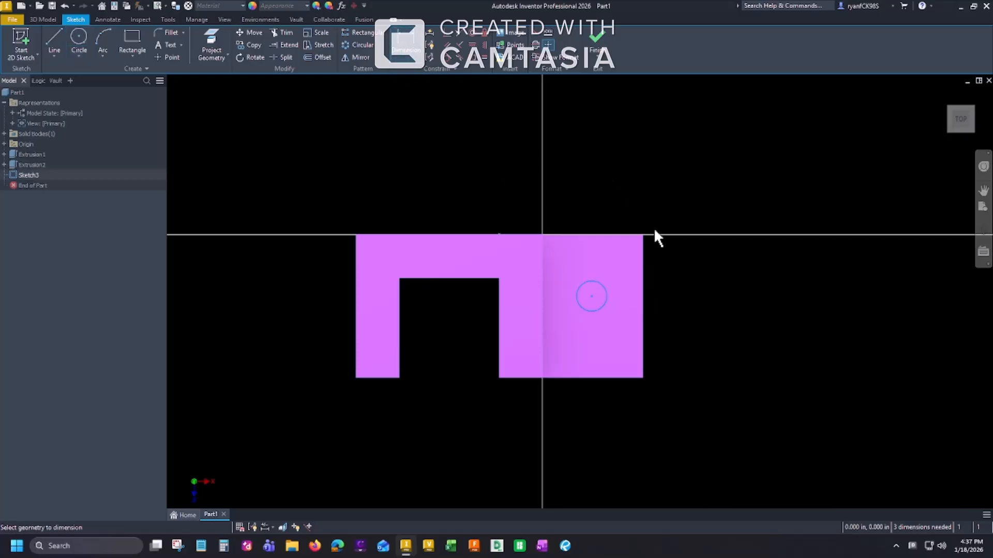
{"action": "left_click", "coordinate": [642, 262]}
{"action": "left_click", "coordinate": [602, 282]}
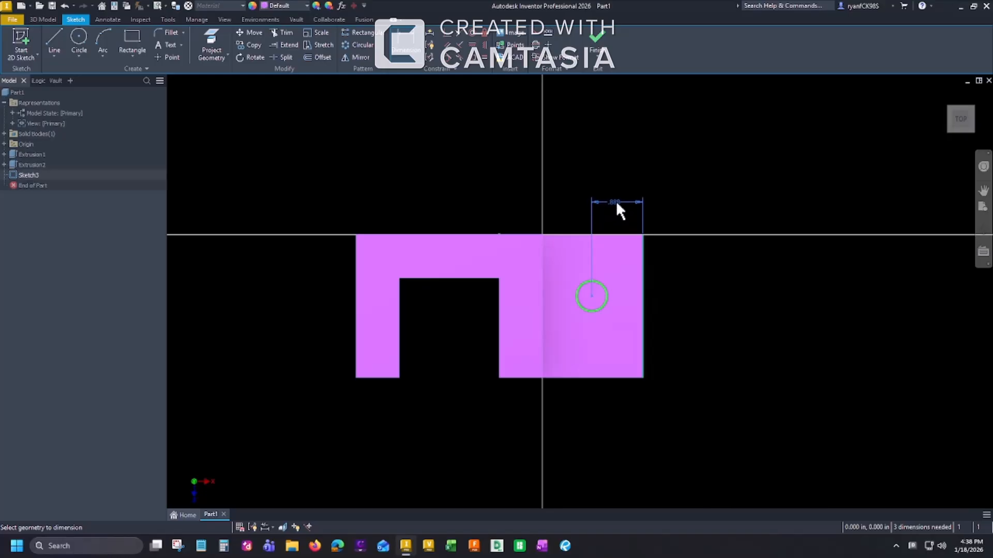
{"action": "left_click", "coordinate": [617, 204]}
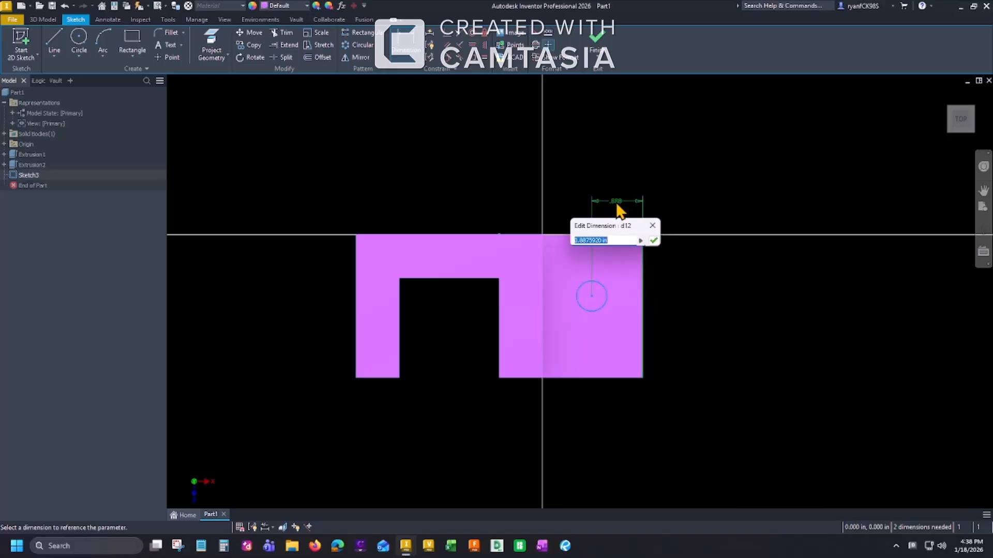
{"action": "type", "text": ".75"}
{"action": "key", "text": "Return"}
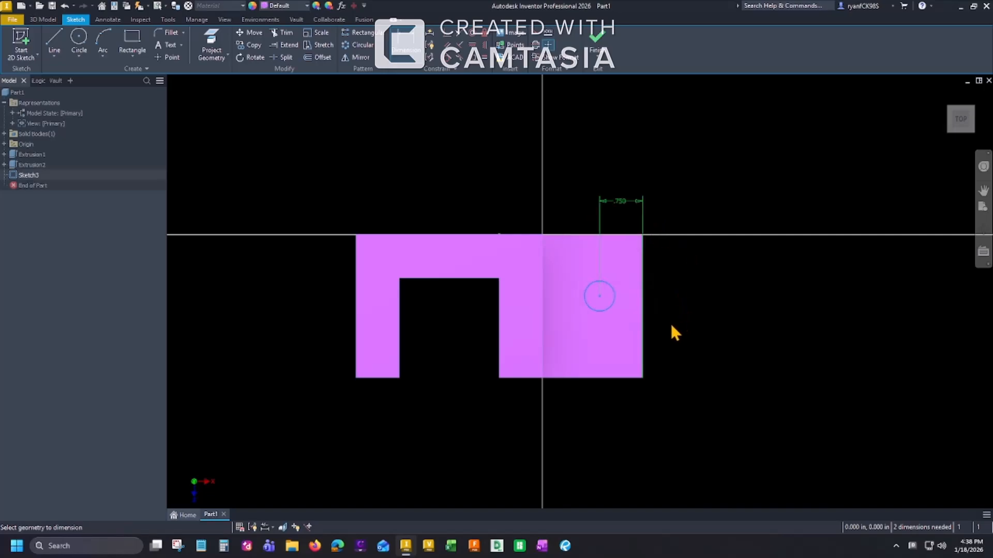
Dimension the circle's centre 1.25 in from the front edge of the low leg
{"action": "left_click", "coordinate": [610, 306]}
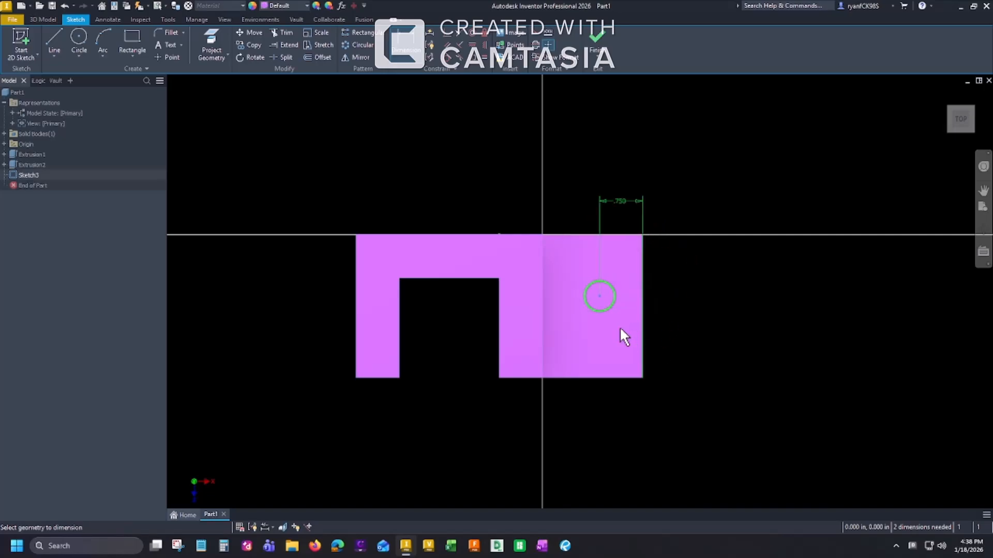
{"action": "left_click", "coordinate": [619, 377]}
{"action": "left_click", "coordinate": [681, 331]}
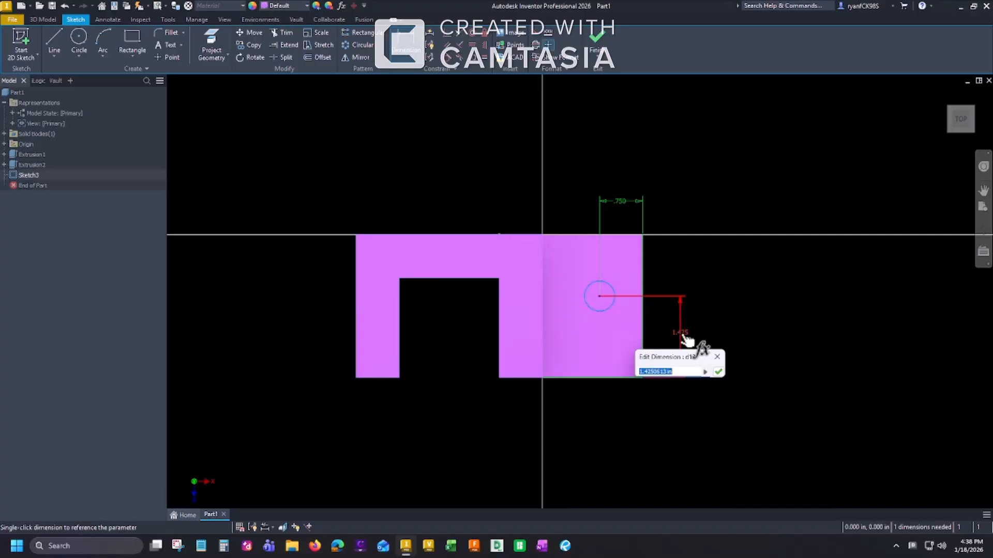
{"action": "type", "text": "1.25"}
{"action": "key", "text": "Return"}
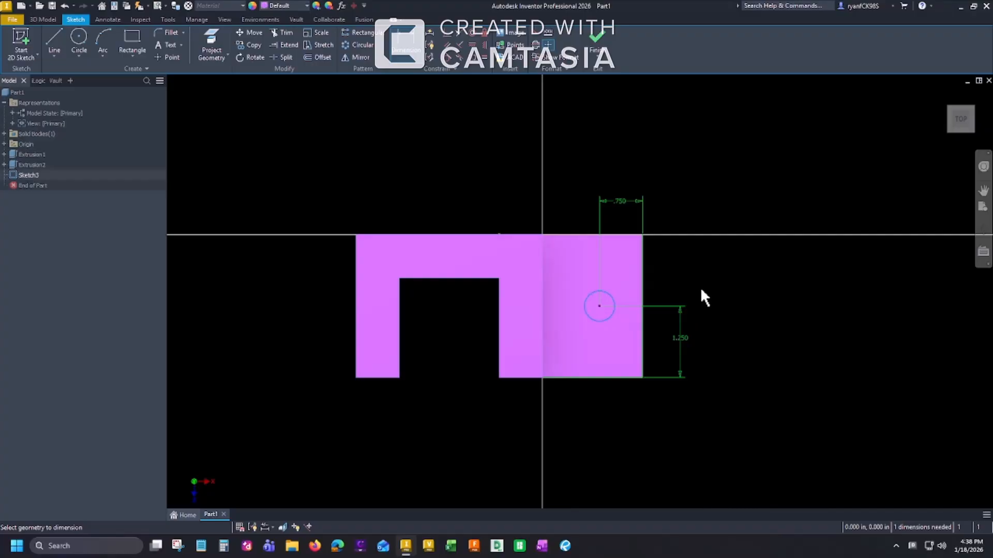
Set the circle's diameter to 0.75 in
{"action": "left_click", "coordinate": [612, 300]}
{"action": "left_click", "coordinate": [653, 274]}
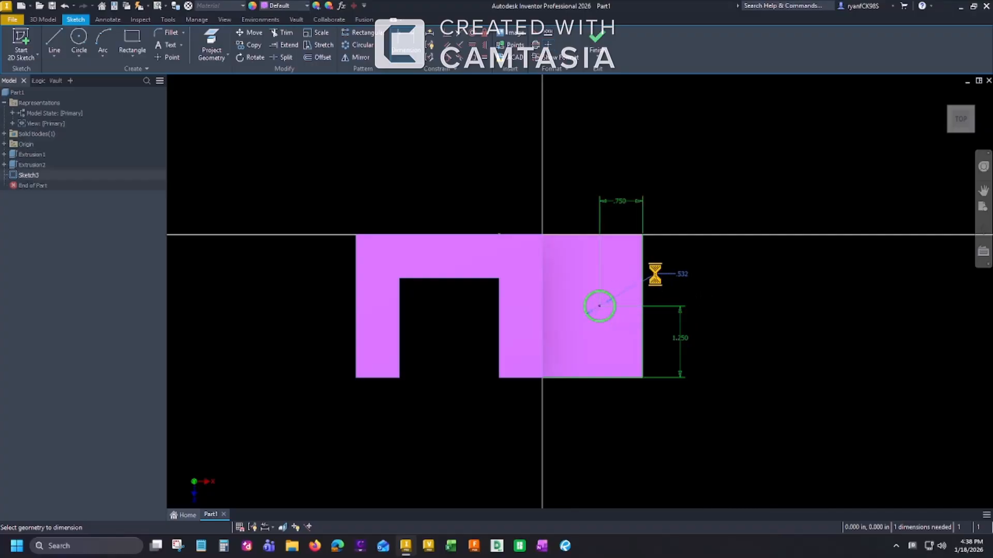
{"action": "type", "text": ".75"}
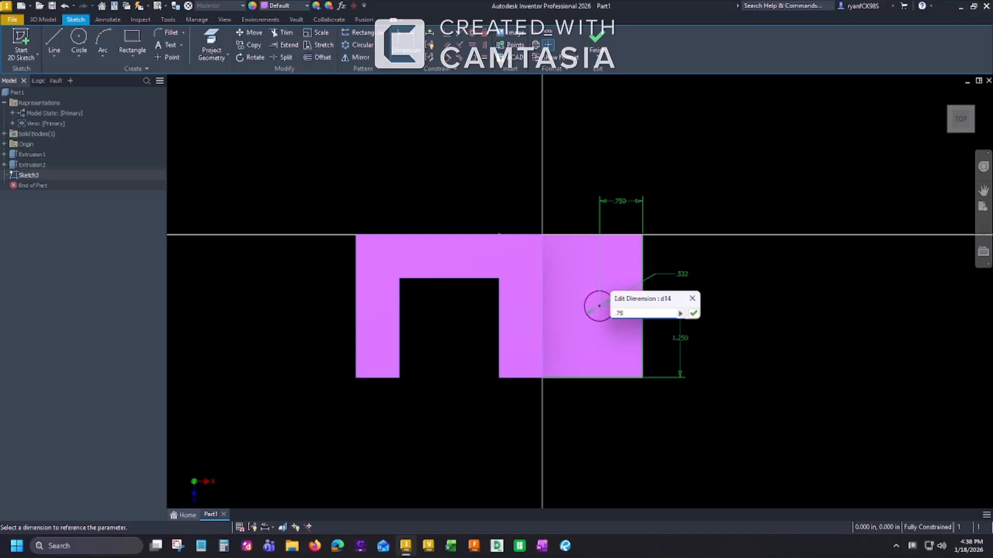
{"action": "key", "text": "Return"}
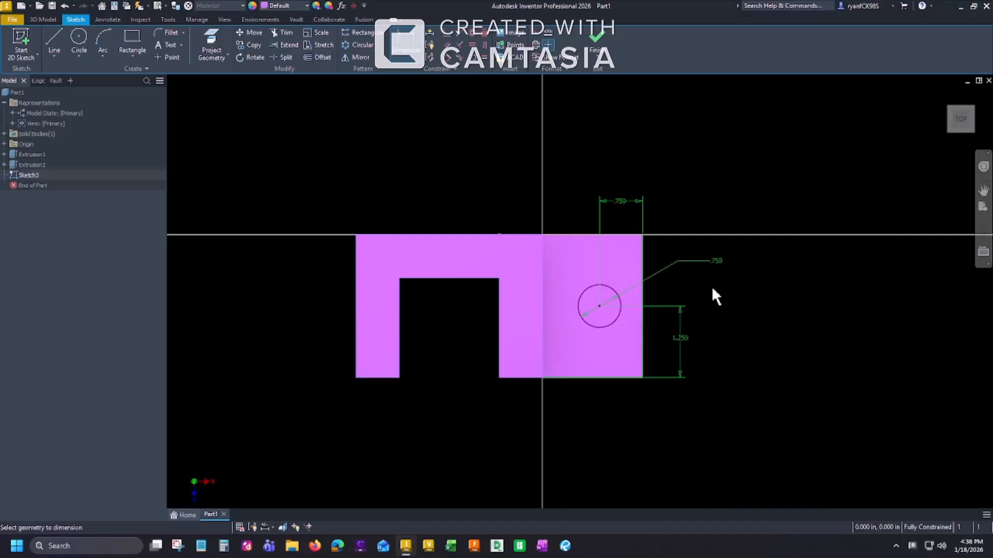
Finish the sketch and extrude the circle as a Through All cut to make a hole in the low leg
{"action": "left_click", "coordinate": [601, 46]}
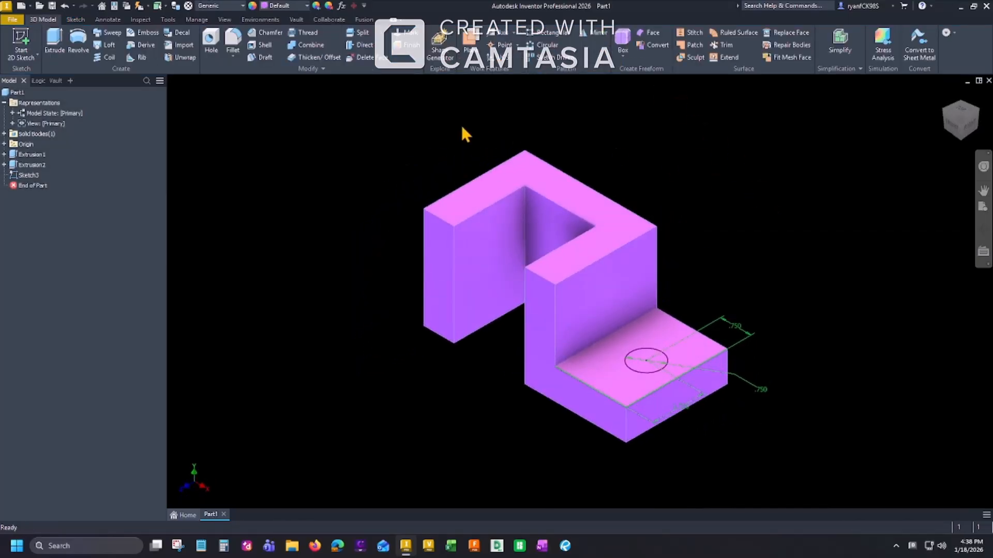
{"action": "left_click", "coordinate": [54, 38]}
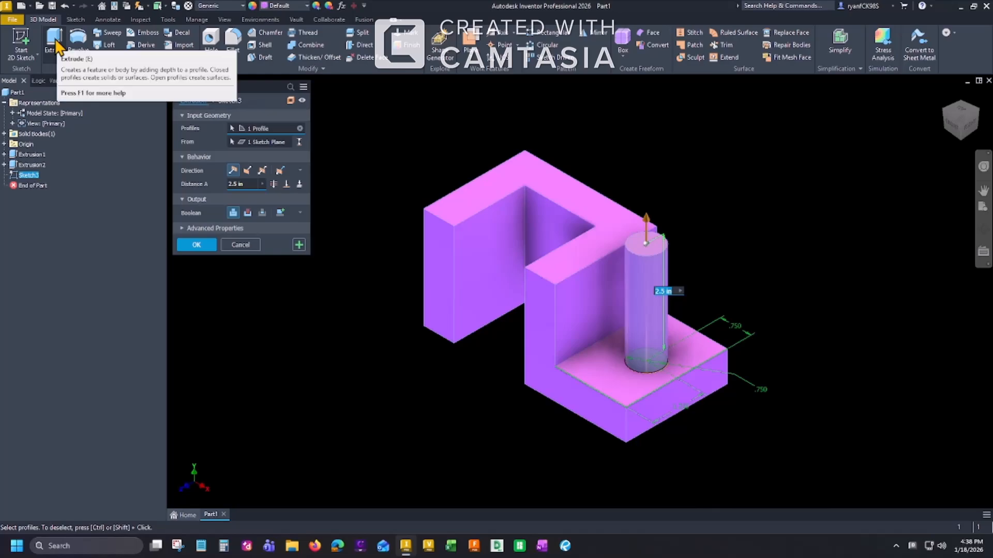
{"action": "left_click", "coordinate": [249, 213]}
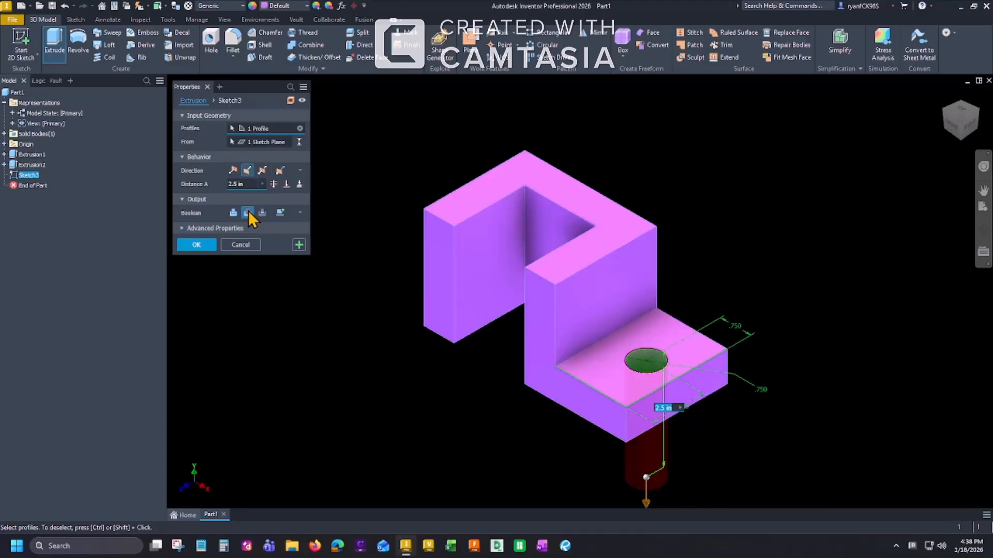
{"action": "left_click", "coordinate": [274, 187]}
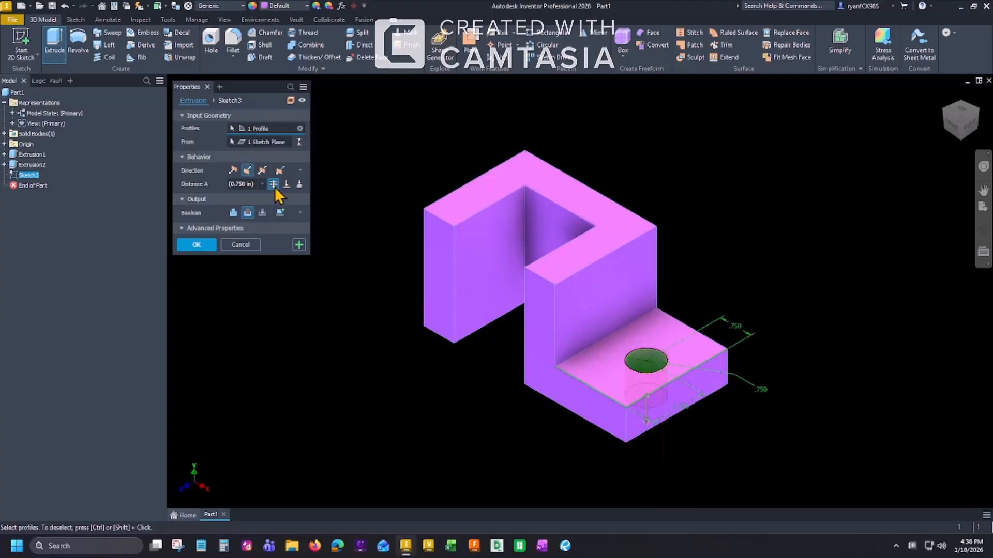
{"action": "left_click", "coordinate": [206, 243]}
Start a new sketch on the vertical side face rising above the low leg with the hole
{"action": "key", "text": "s"}
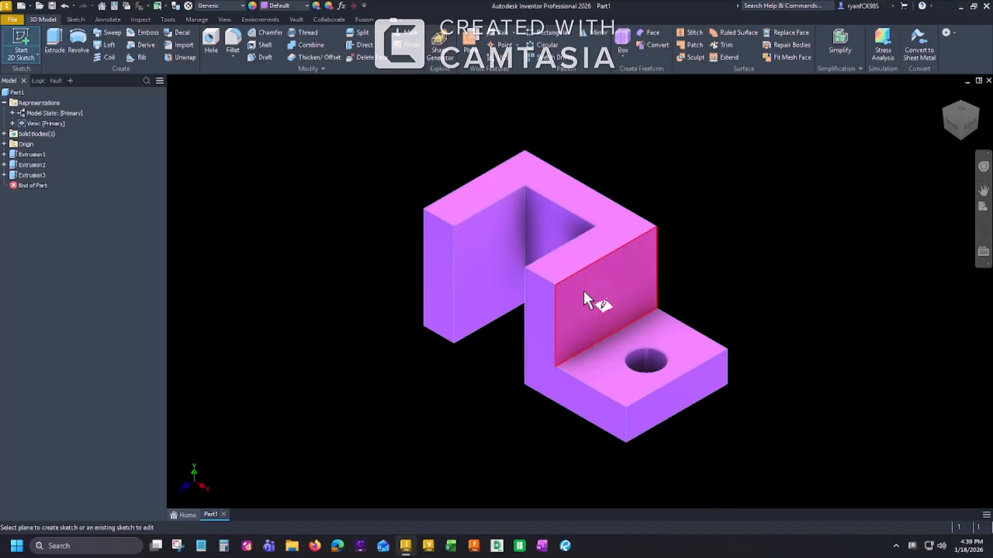
{"action": "left_click", "coordinate": [583, 289]}
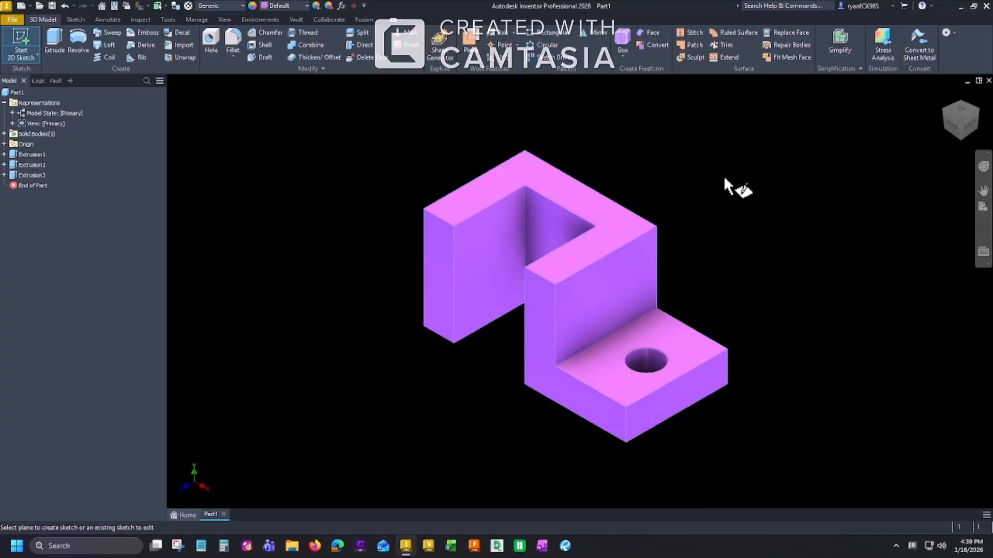
{"action": "left_click", "coordinate": [585, 290]}
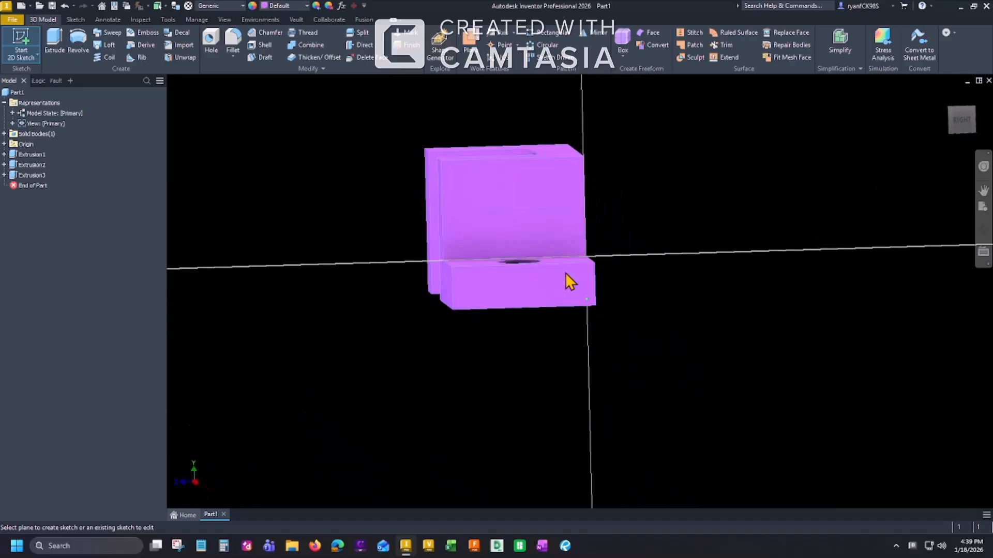
{"action": "middle_click_drag", "start_coordinate": [492, 182], "coordinate": [533, 216]}
{"action": "scroll", "coordinate": [480, 215], "scroll_direction": "down", "scroll_amount": 3}
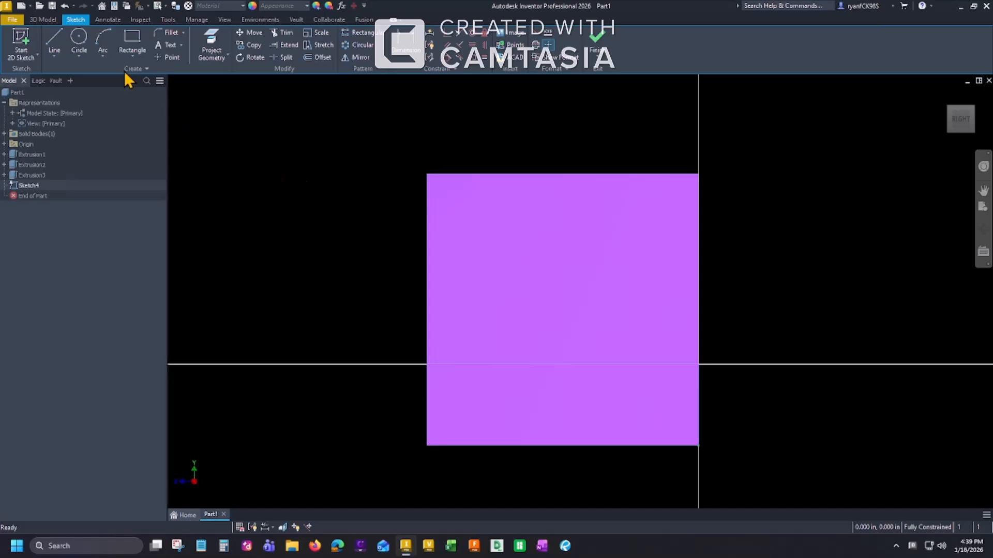
Sketch a diagonal line across the face's upper front corner, from the top edge to the front vertical edge
{"action": "left_click", "coordinate": [54, 41]}
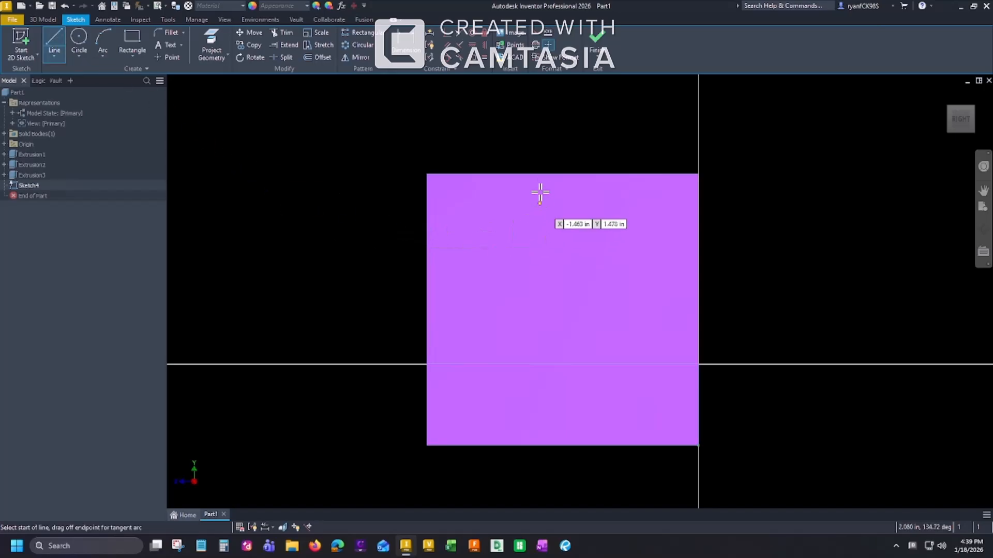
{"action": "left_click", "coordinate": [534, 175]}
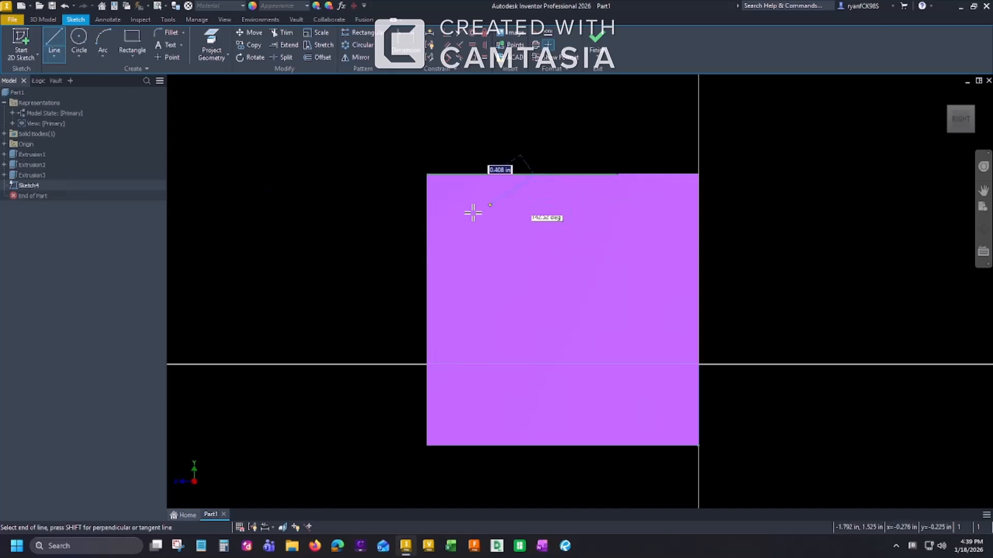
{"action": "left_click", "coordinate": [428, 247]}
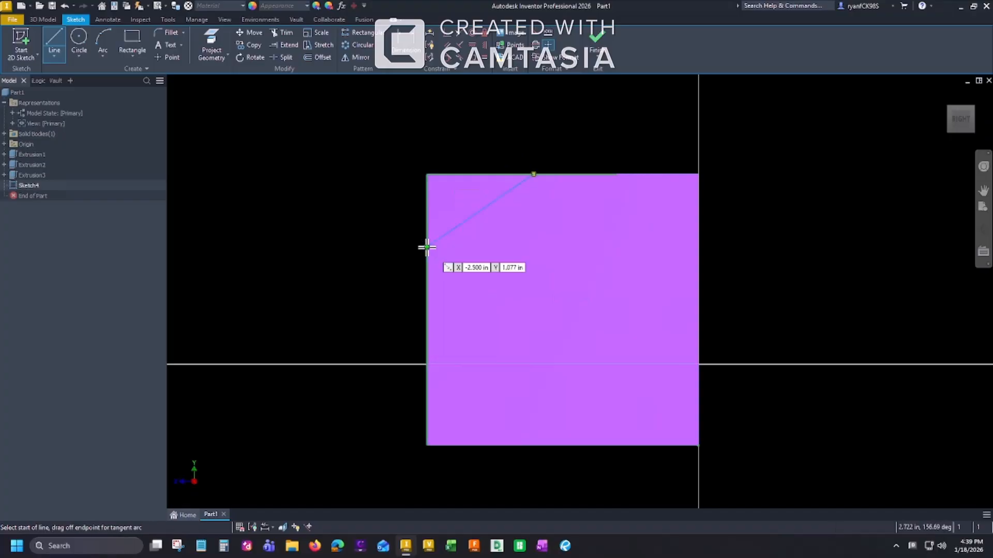
{"action": "right_click", "coordinate": [392, 219]}
{"action": "left_click", "coordinate": [392, 218]}
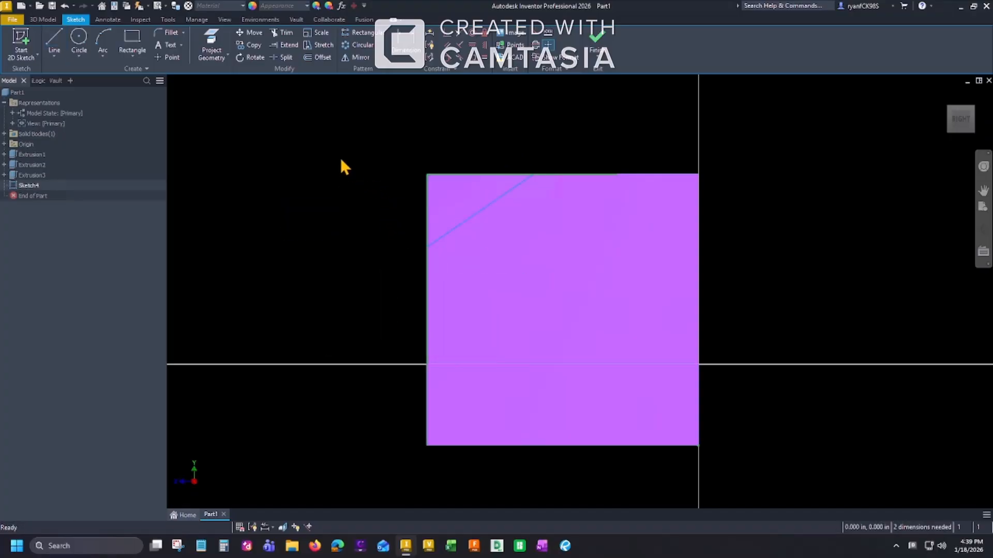
Dimension the diagonal line's horizontal extent at 1 in
{"action": "left_click", "coordinate": [404, 44]}
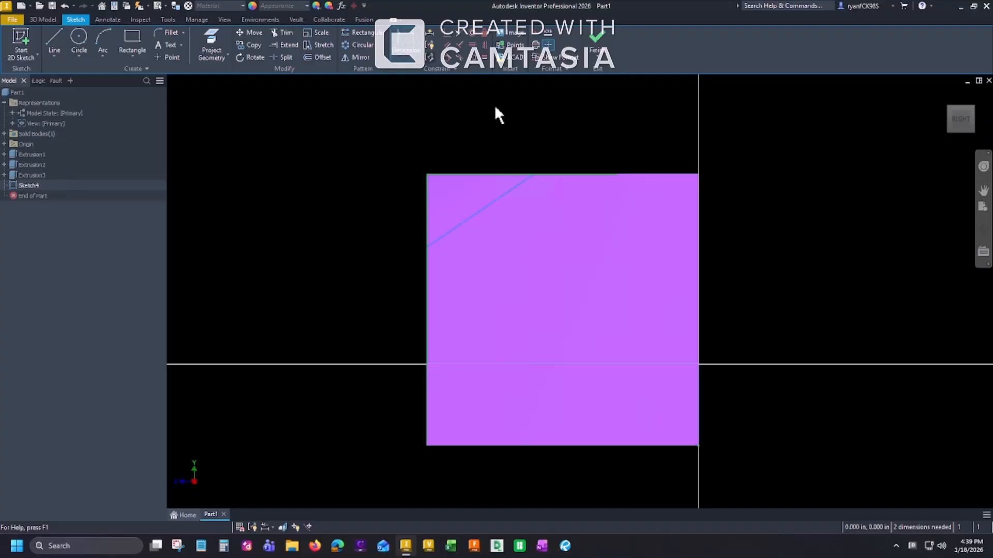
{"action": "left_click", "coordinate": [500, 198]}
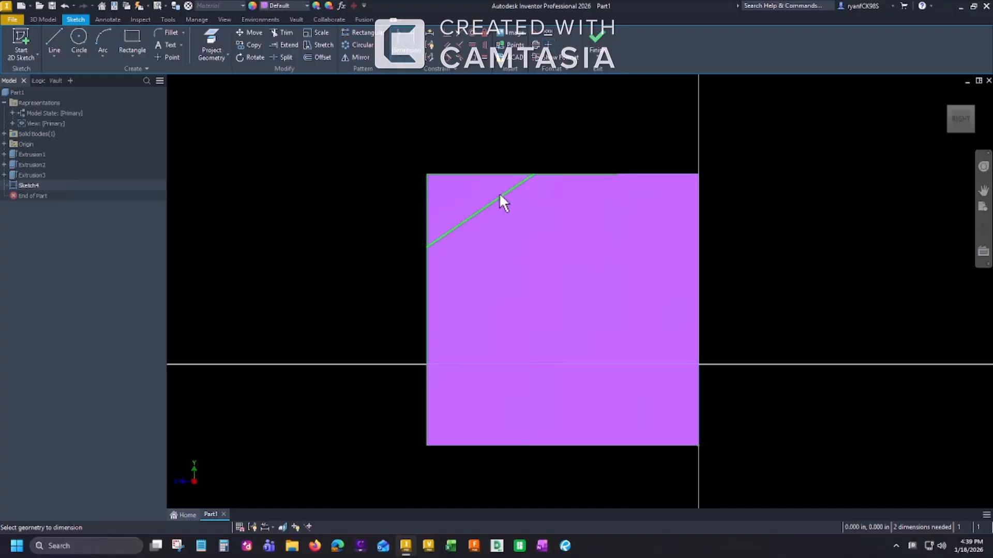
{"action": "left_click", "coordinate": [485, 133]}
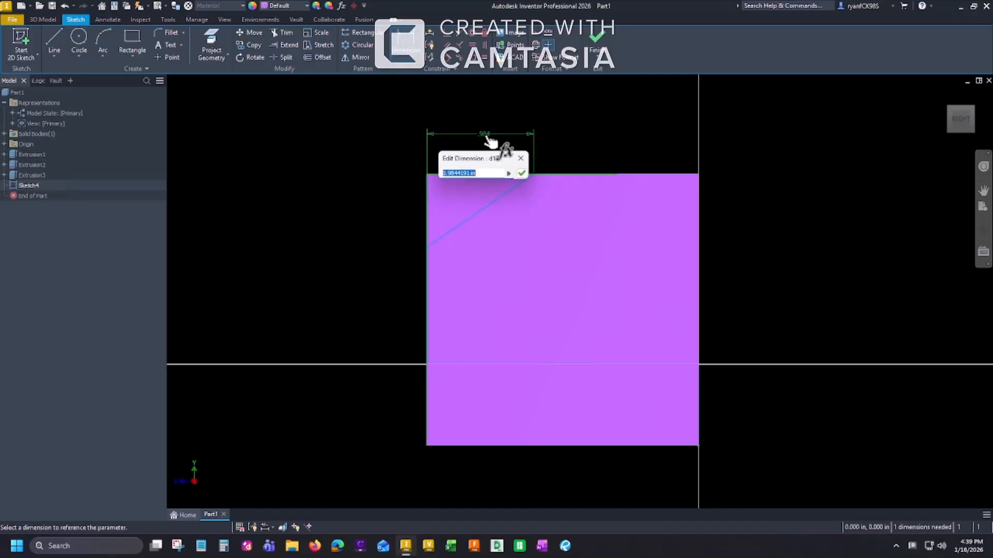
{"action": "type", "text": "1"}
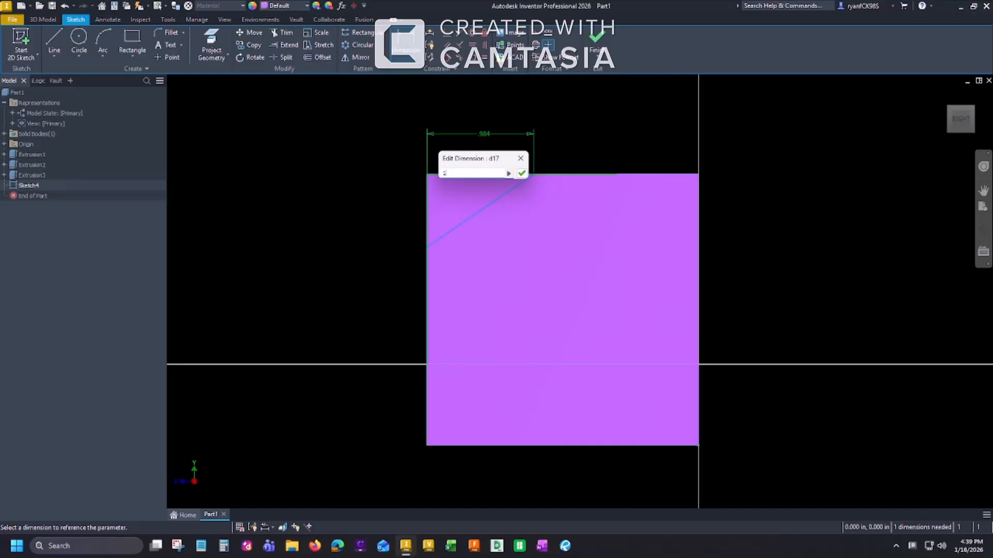
{"action": "key", "text": "Return"}
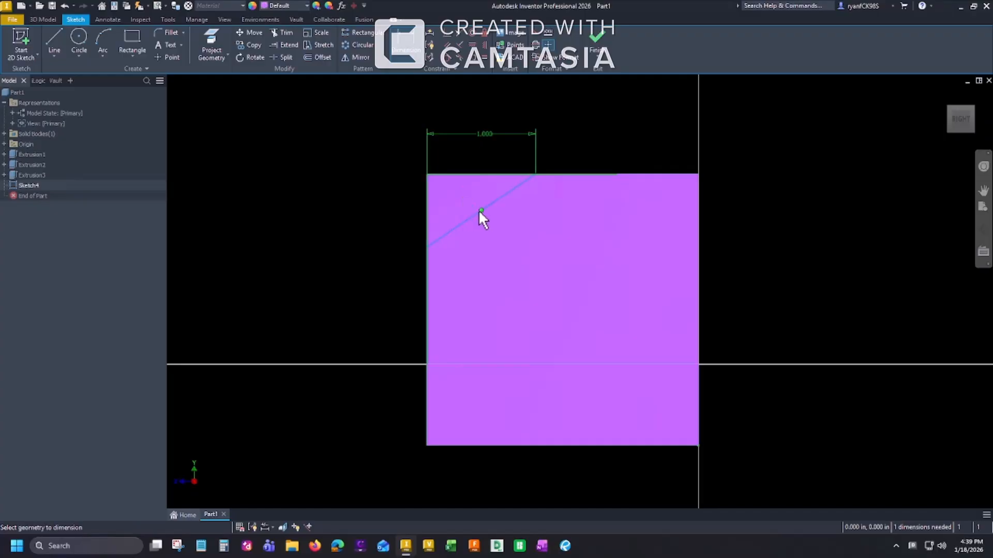
Dimension the angle between the diagonal line and the face's top edge at 45 degrees
{"action": "left_click", "coordinate": [473, 214]}
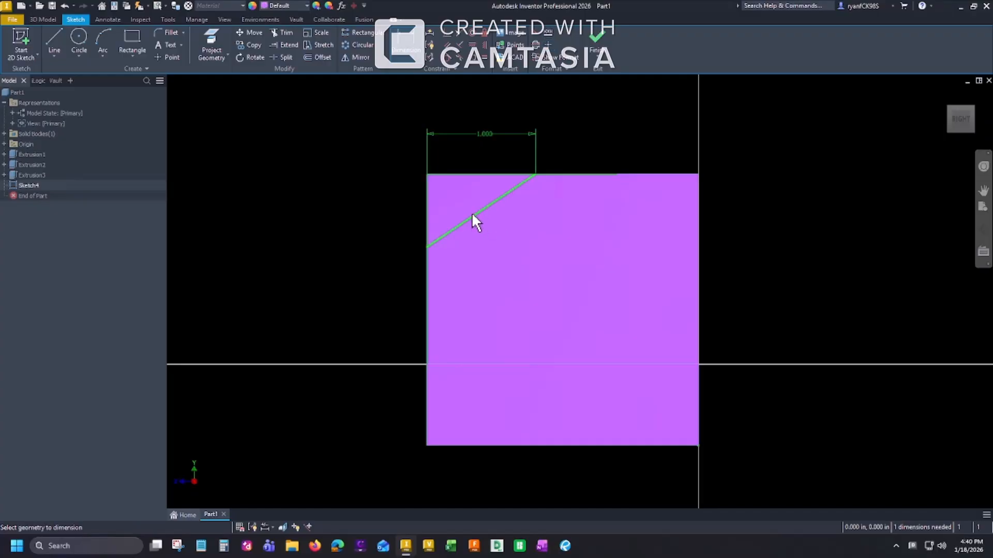
{"action": "left_click", "coordinate": [462, 175]}
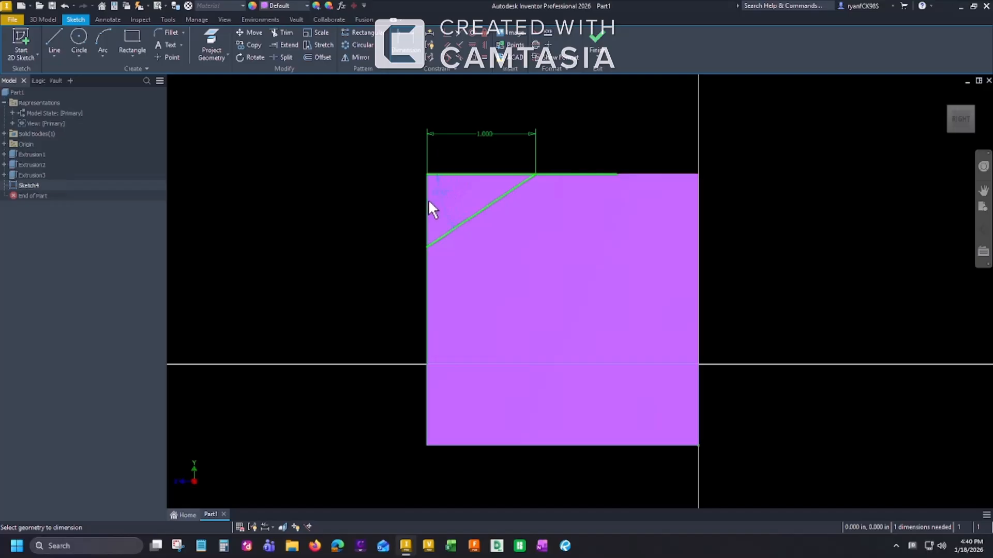
{"action": "left_click", "coordinate": [387, 228]}
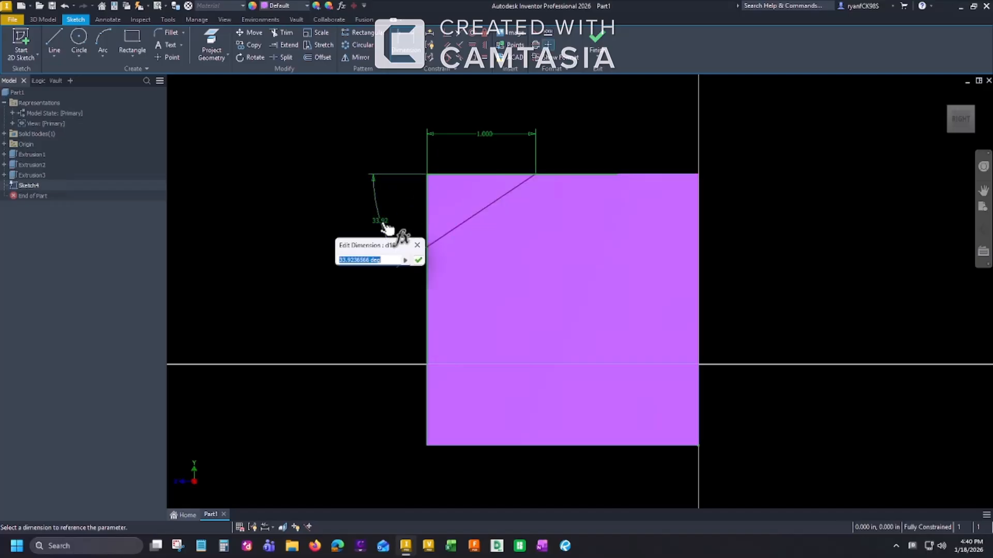
{"action": "type", "text": "45"}
{"action": "left_click", "coordinate": [418, 260]}
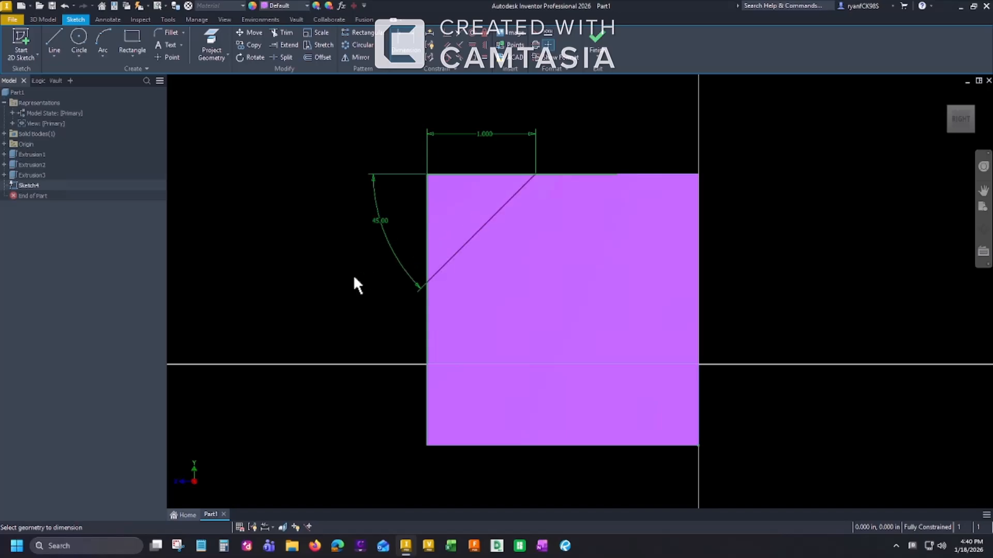
Finish the sketch and extrude the triangular corner profile as a To Next cut through the near upright leg
{"action": "left_click", "coordinate": [596, 40]}
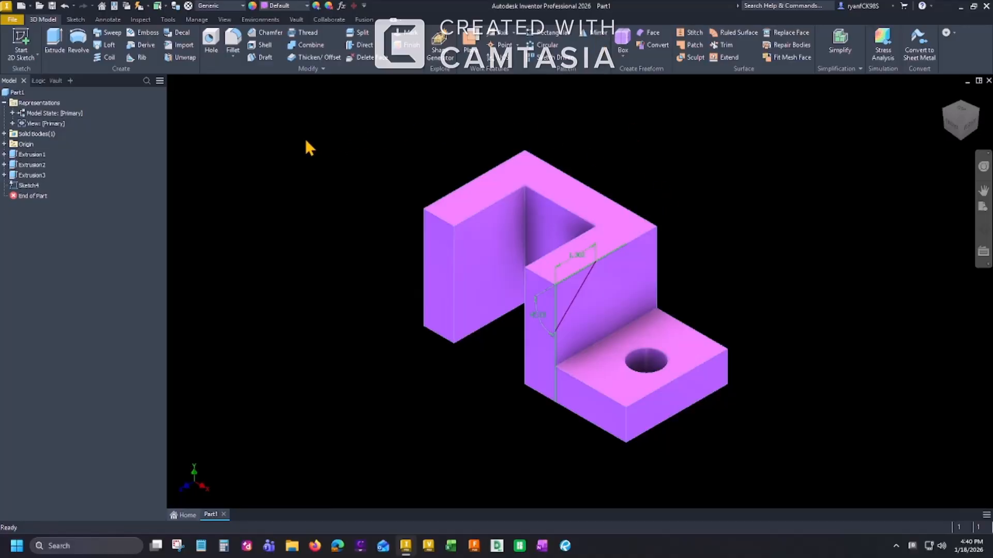
{"action": "left_click", "coordinate": [62, 35]}
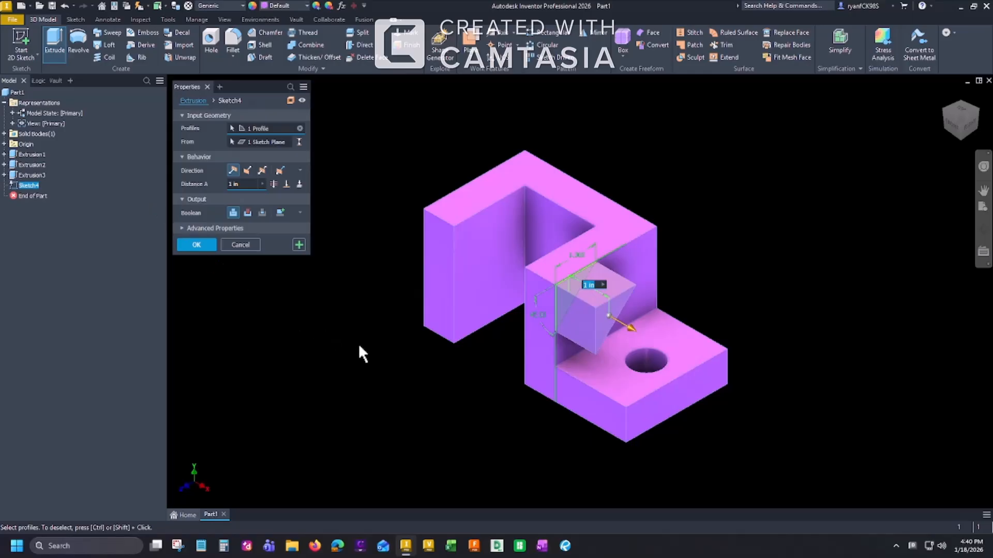
{"action": "left_click", "coordinate": [248, 212]}
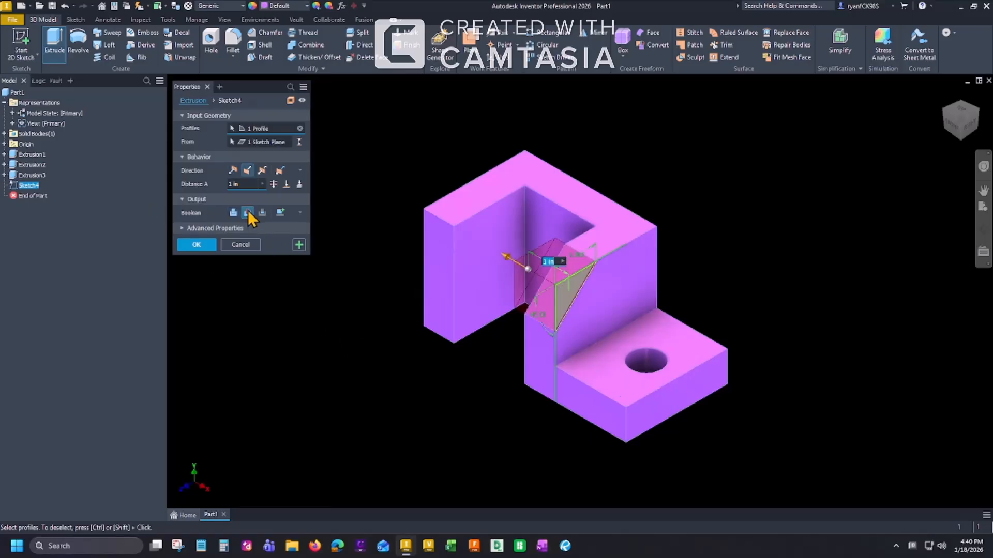
{"action": "left_click", "coordinate": [300, 184]}
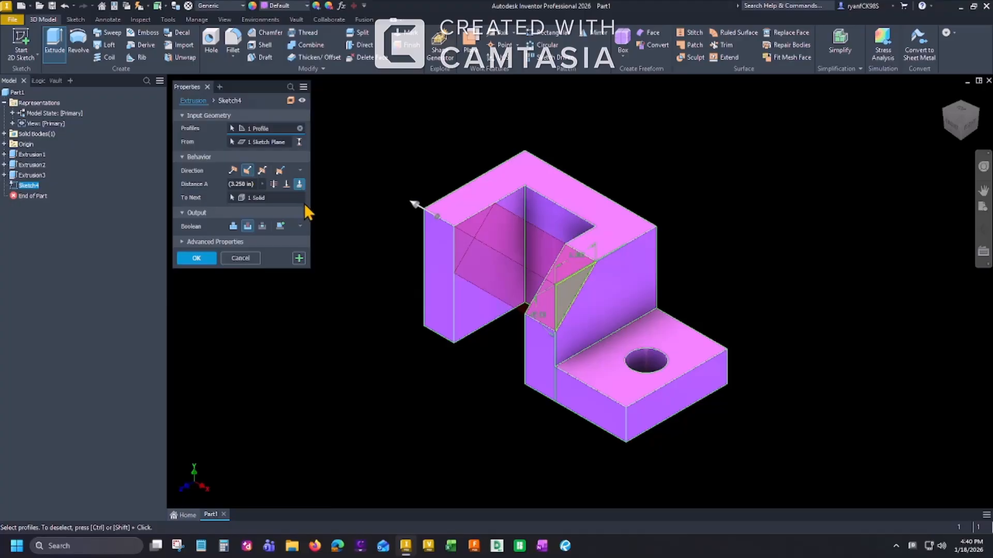
{"action": "left_click", "coordinate": [208, 257]}
{"action": "middle_click_drag", "start_coordinate": [481, 378], "coordinate": [464, 356]}
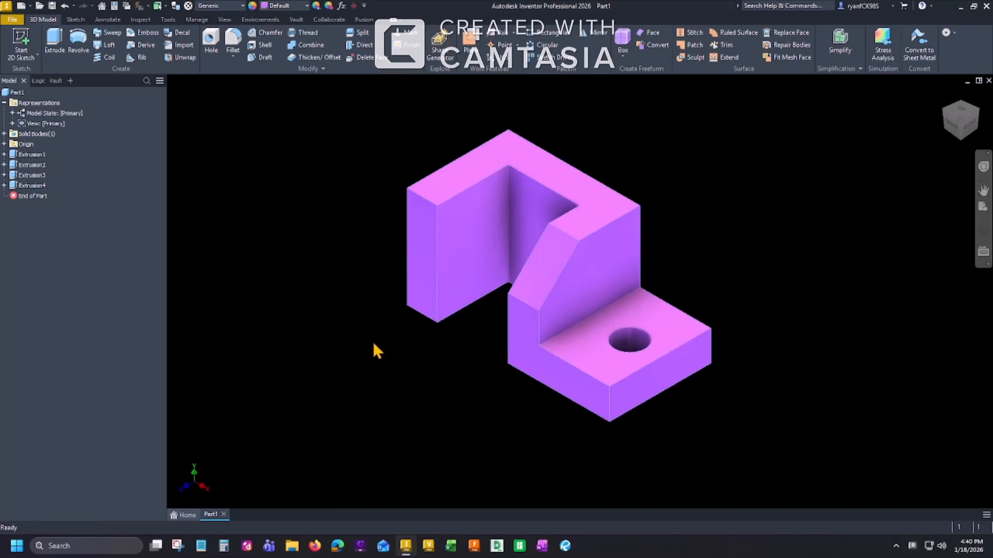